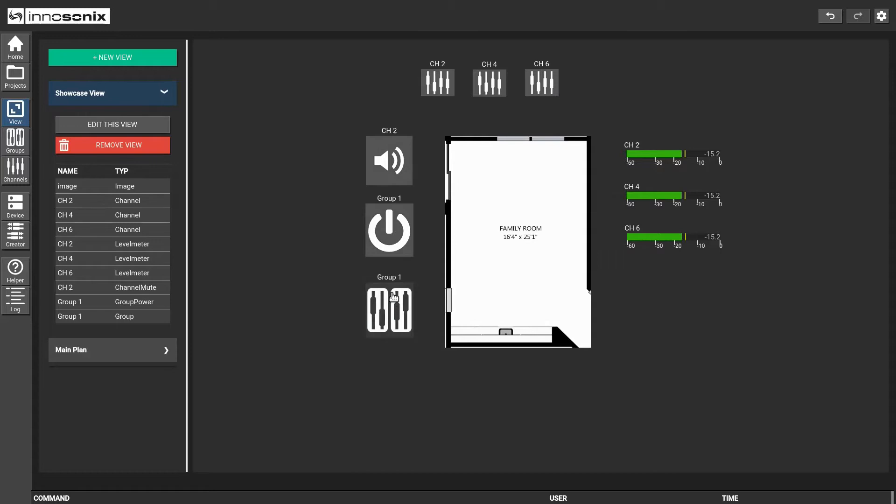
Toggle the CH 2 mute in the Showcase View
{"action": "left_click", "coordinate": [397, 169]}
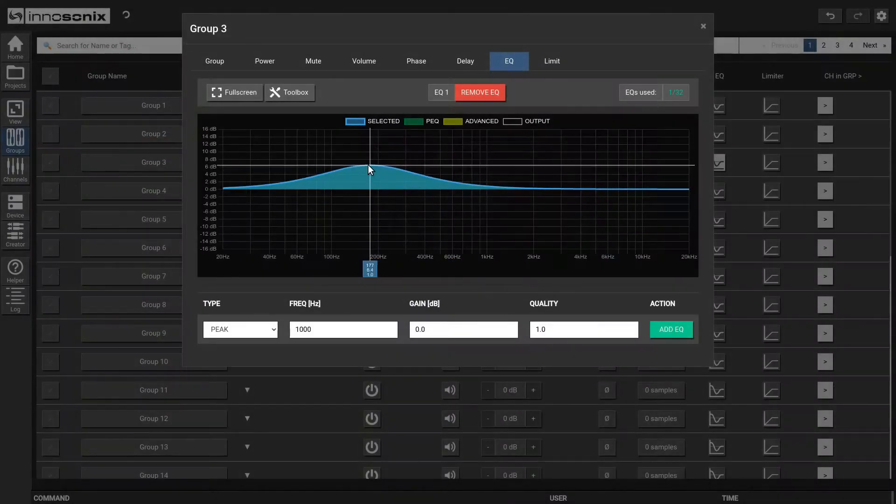
Move Group 3's EQ 1 peak to 81 Hz with 10 dB gain, and show the full-screen editor with the Toolbox moved aside
{"action": "left_click_drag", "start_coordinate": [368, 165], "coordinate": [317, 151]}
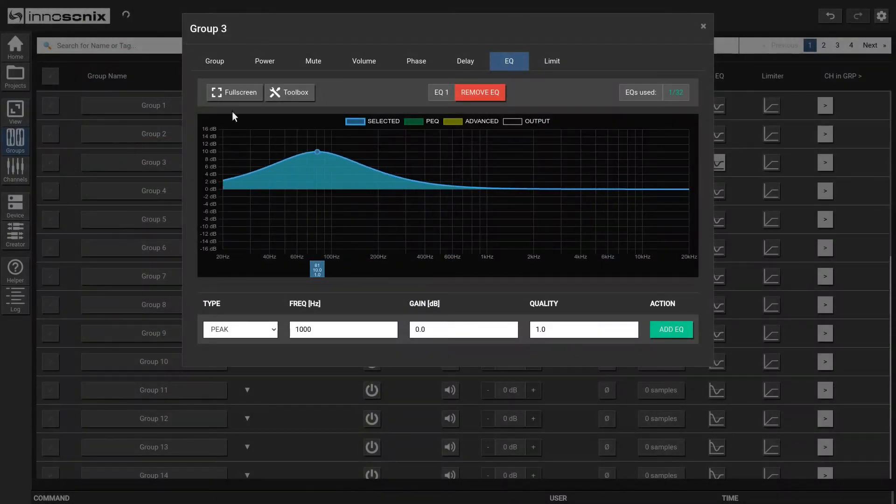
{"action": "left_click", "coordinate": [217, 91]}
{"action": "left_click_drag", "start_coordinate": [111, 28], "coordinate": [610, 27]}
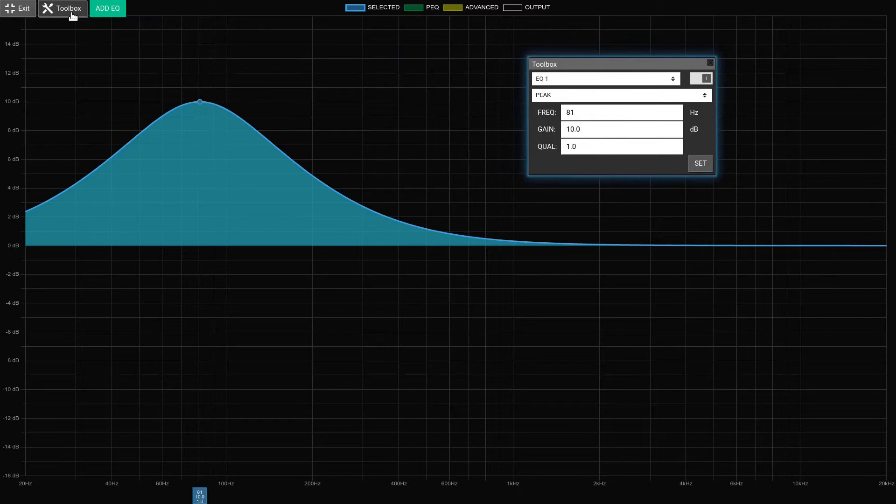
Add a second EQ, change its filter type from PEAK, and move its point along the 0 dB line to between 4 and 6 kHz
{"action": "left_click", "coordinate": [101, 16]}
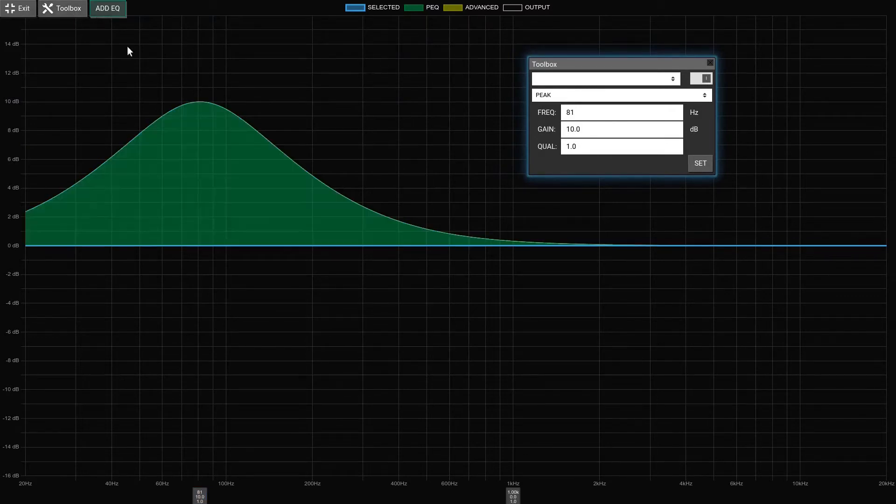
{"action": "left_click", "coordinate": [514, 246]}
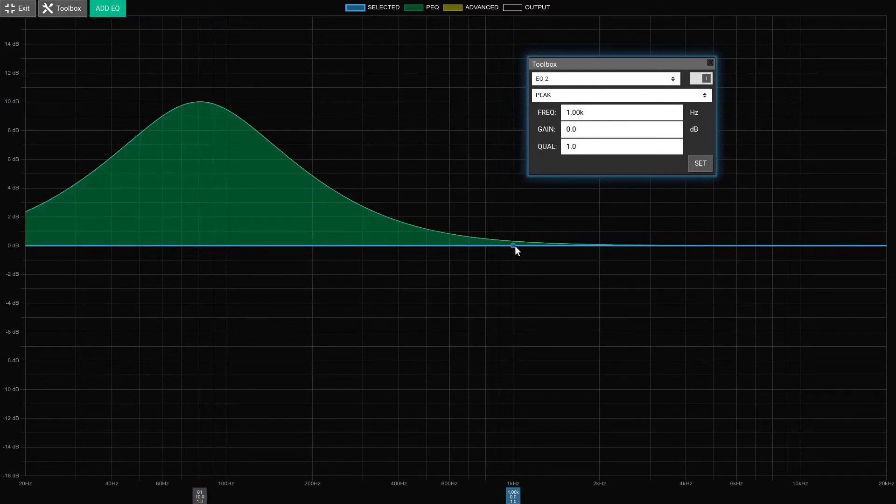
{"action": "left_click", "coordinate": [598, 97]}
{"action": "left_click", "coordinate": [591, 114]}
{"action": "left_click_drag", "start_coordinate": [514, 246], "coordinate": [707, 245]}
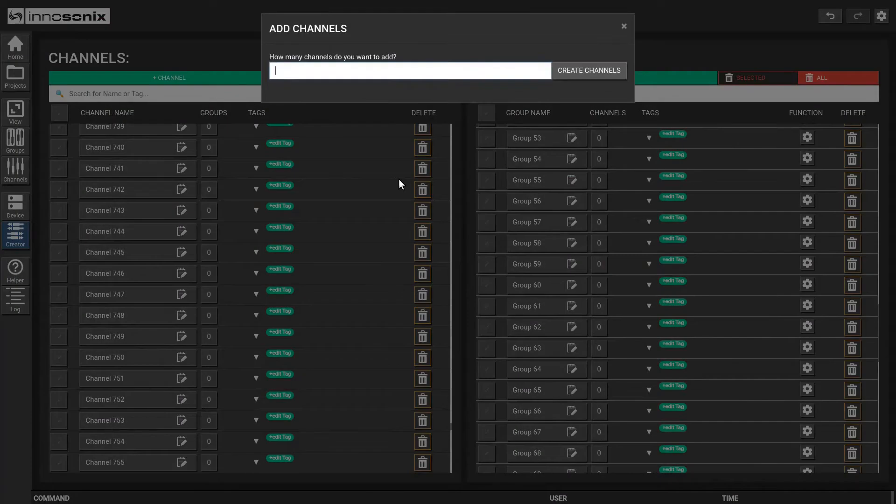
Create 500 additional project channels and look through the channel list
{"action": "type", "text": "500"}
{"action": "key", "text": "Return"}
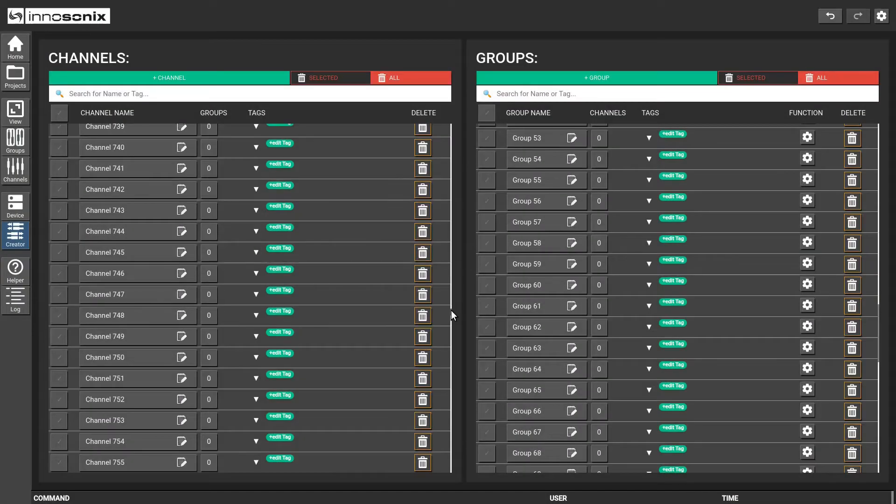
{"action": "scroll", "coordinate": [447, 315], "scroll_direction": "down", "scroll_amount": 10}
{"action": "left_click_drag", "start_coordinate": [449, 321], "coordinate": [556, 103]}
Create 500 additional groups and look through the group list
{"action": "left_click", "coordinate": [565, 96]}
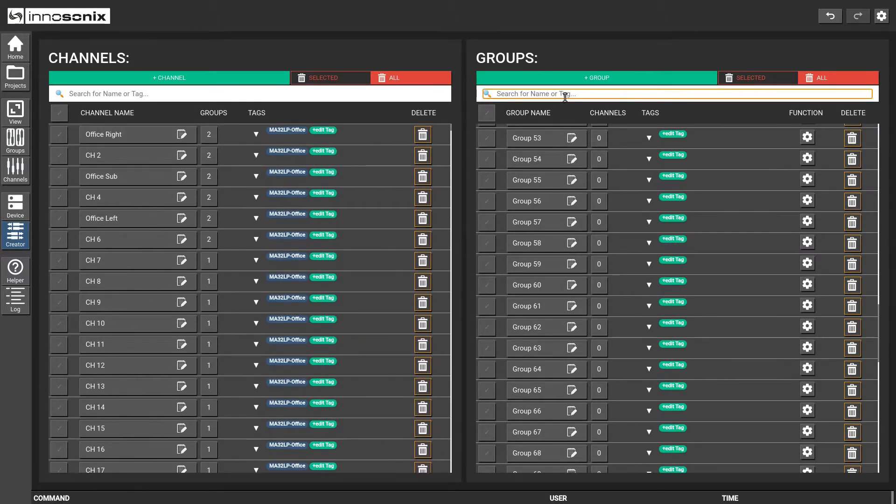
{"action": "left_click", "coordinate": [579, 80]}
{"action": "type", "text": "500"}
{"action": "left_click", "coordinate": [578, 76]}
{"action": "left_click_drag", "start_coordinate": [880, 160], "coordinate": [873, 241]}
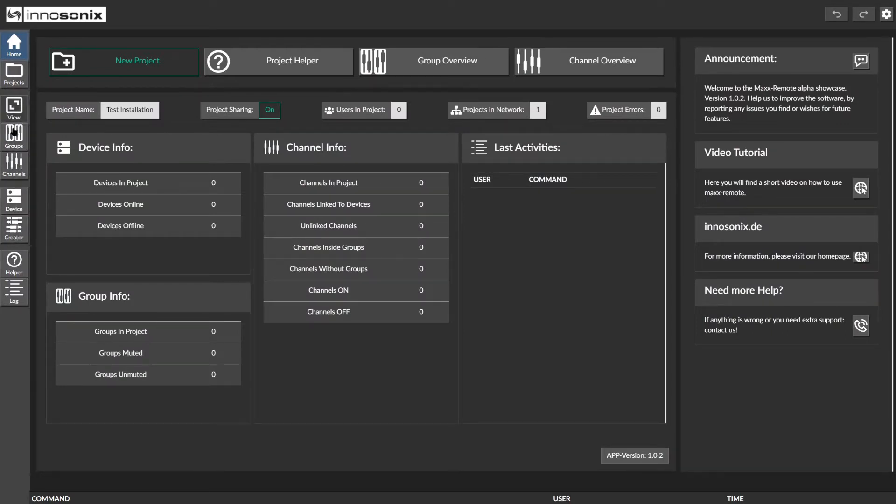
Add the detected MA32D device DemoTwo to the project with project channel generation enabled
{"action": "left_click", "coordinate": [21, 200]}
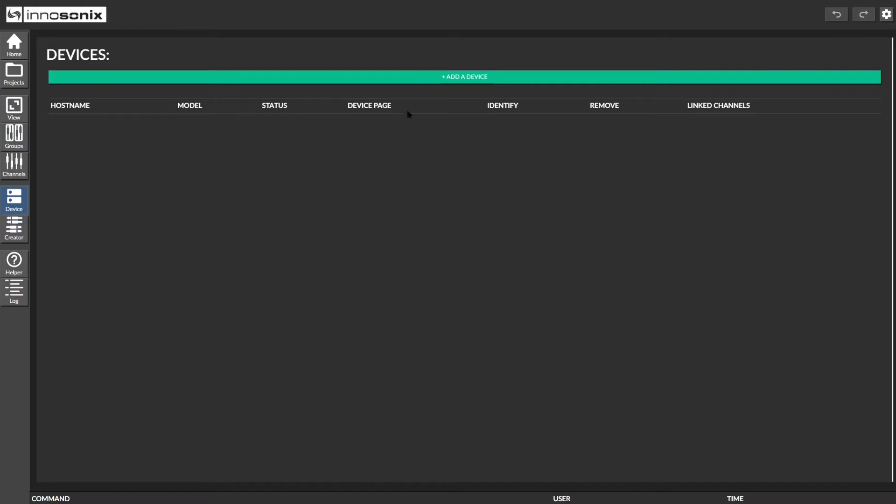
{"action": "left_click", "coordinate": [463, 79]}
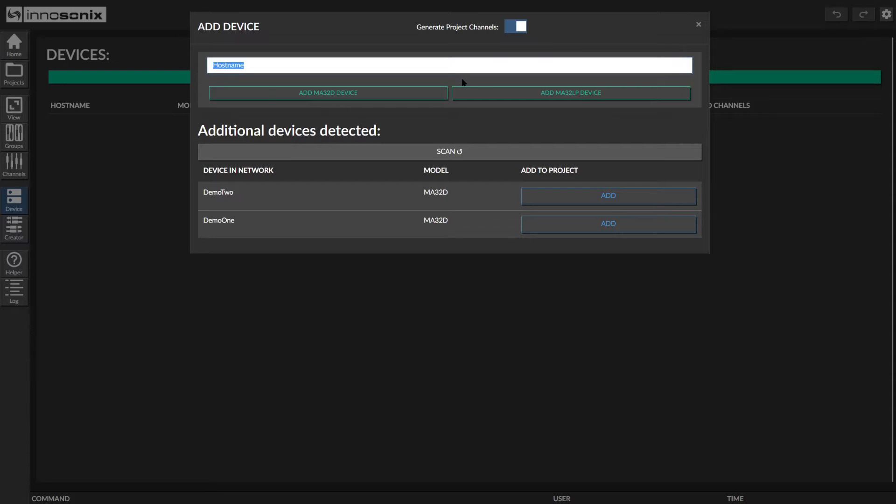
{"action": "left_click", "coordinate": [552, 192]}
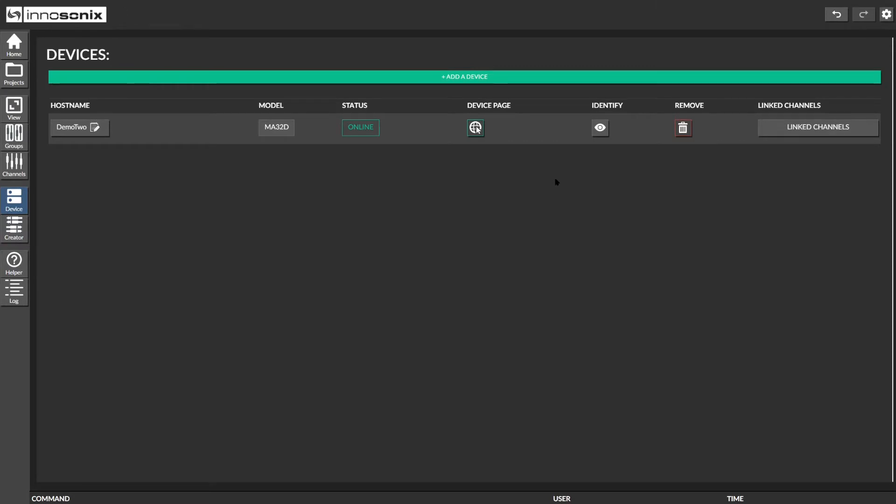
Add an MA32D device manually with the hostname Test and project channel generation turned off
{"action": "left_click", "coordinate": [531, 79]}
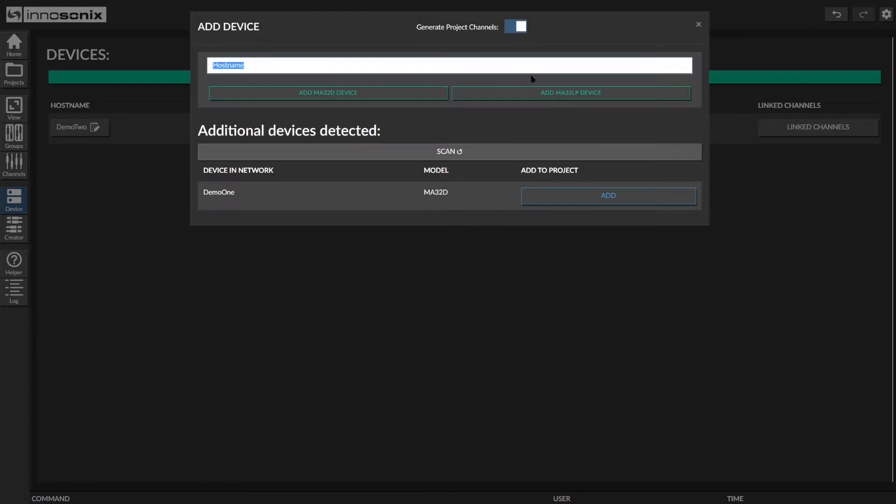
{"action": "left_click", "coordinate": [516, 30]}
{"action": "left_click", "coordinate": [516, 28]}
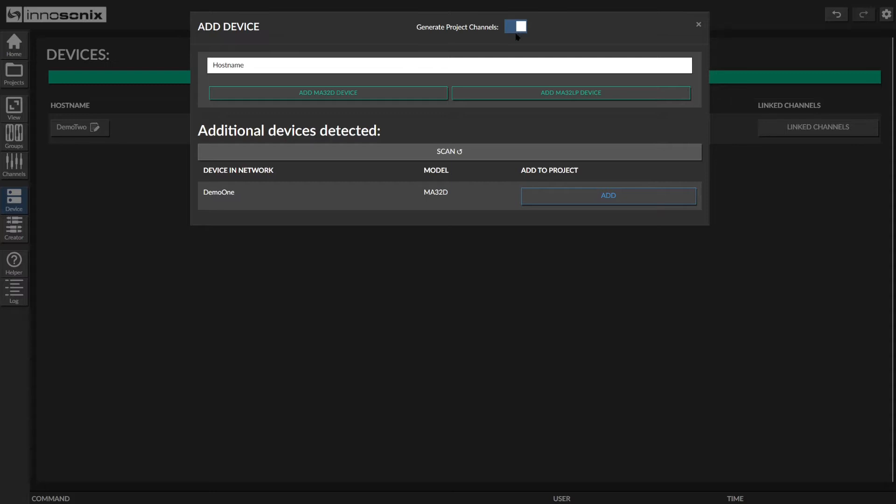
{"action": "left_click", "coordinate": [517, 29]}
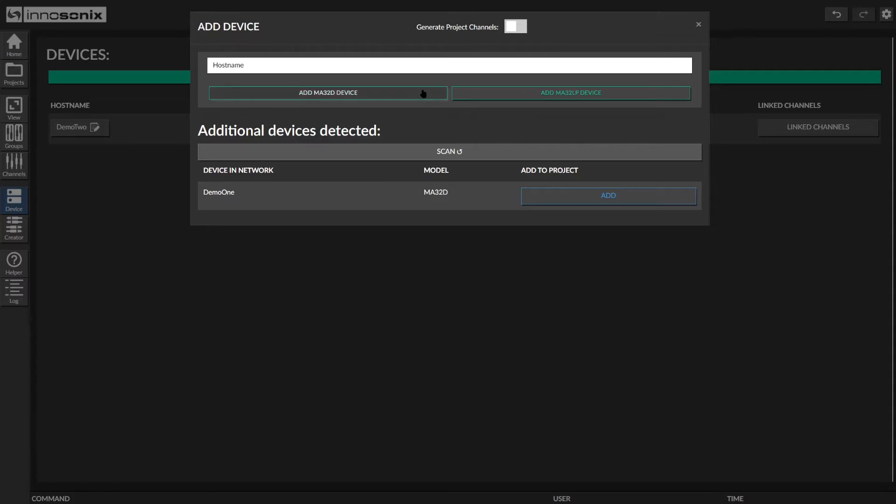
{"action": "double_click", "coordinate": [402, 69]}
{"action": "type", "text": "Test"}
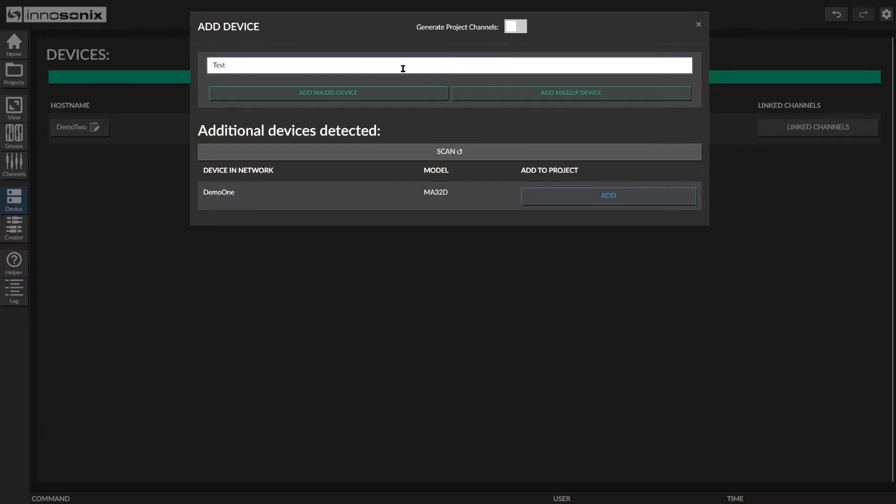
{"action": "left_click", "coordinate": [394, 94]}
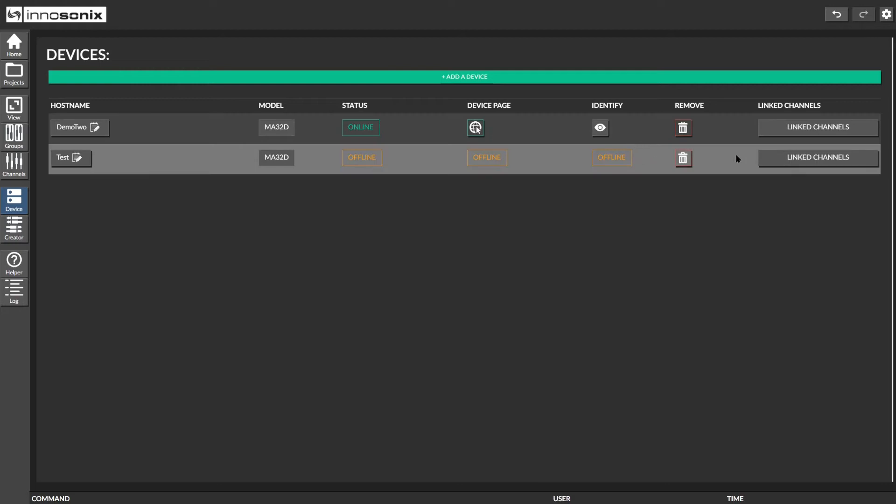
Generate all project channels for the Test device and link Channels 33 to 64 to device channels 1 to 32
{"action": "left_click", "coordinate": [788, 162]}
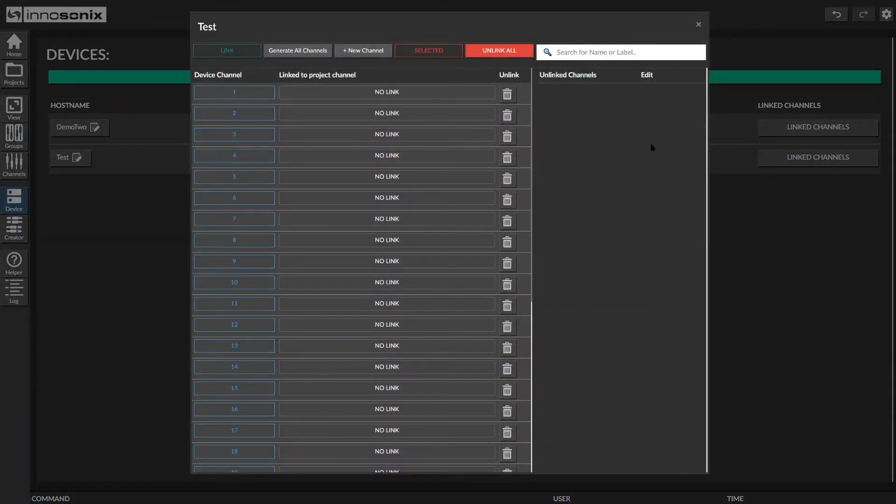
{"action": "left_click", "coordinate": [304, 55]}
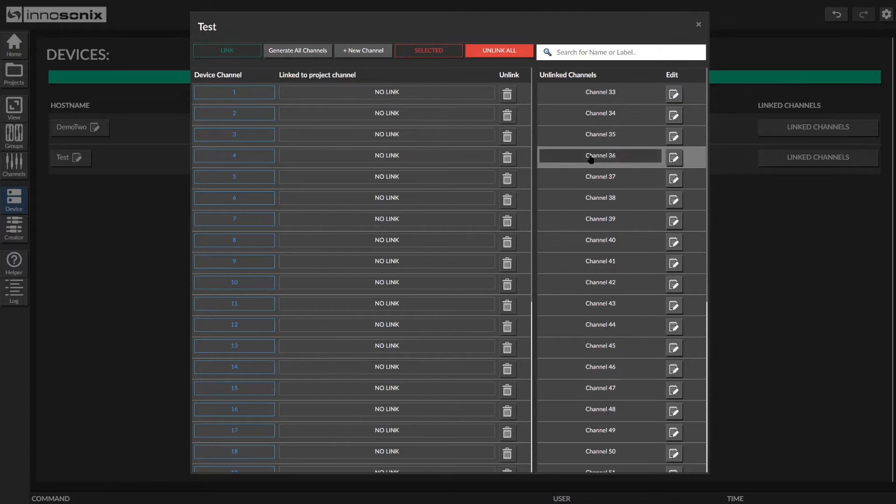
{"action": "left_click", "coordinate": [640, 100]}
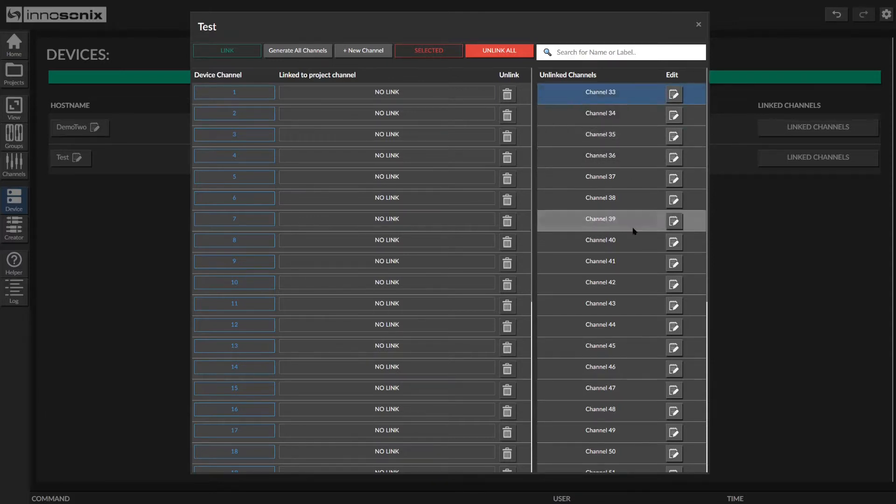
{"action": "scroll", "coordinate": [607, 319], "scroll_direction": "down", "scroll_amount": 5}
{"action": "left_click", "coordinate": [627, 458], "text": "shift"}
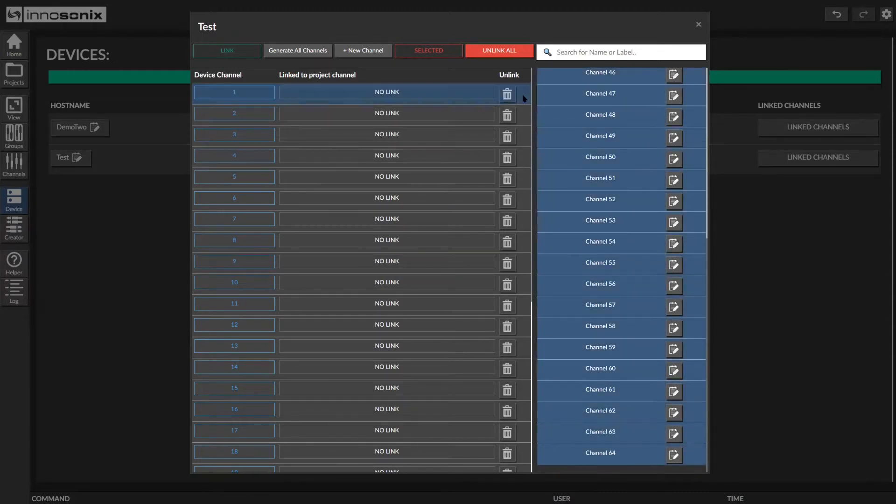
{"action": "scroll", "coordinate": [505, 256], "scroll_direction": "down", "scroll_amount": 5}
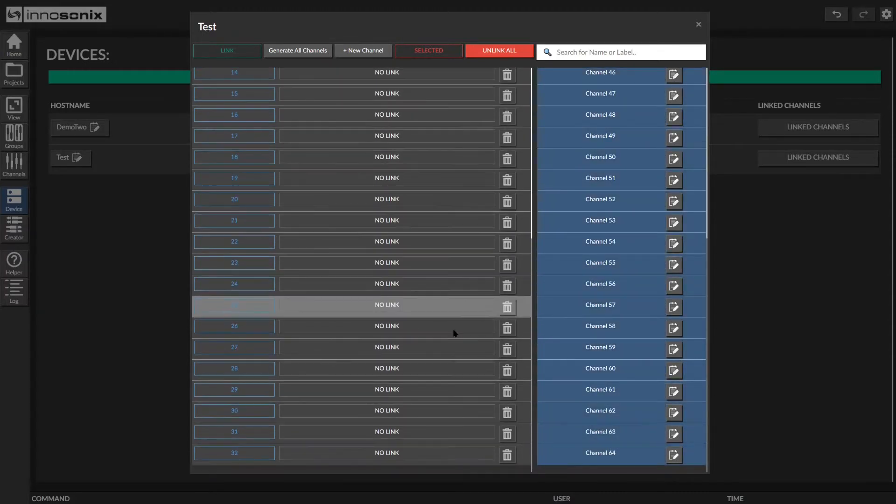
{"action": "left_click", "coordinate": [523, 462], "text": "shift"}
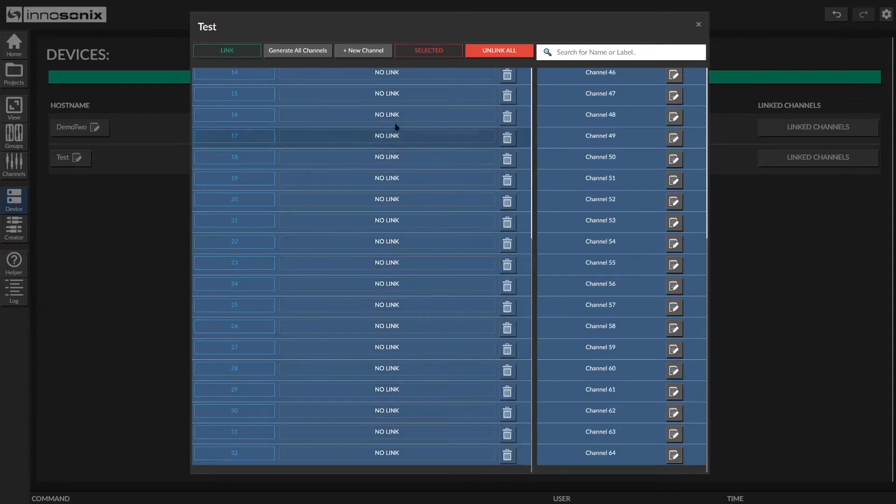
{"action": "left_click", "coordinate": [228, 51]}
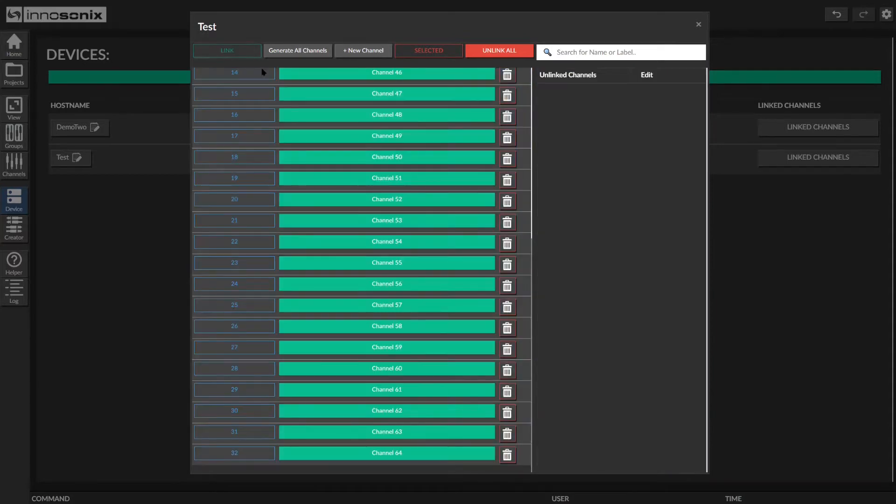
{"action": "scroll", "coordinate": [430, 171], "scroll_direction": "up", "scroll_amount": 5}
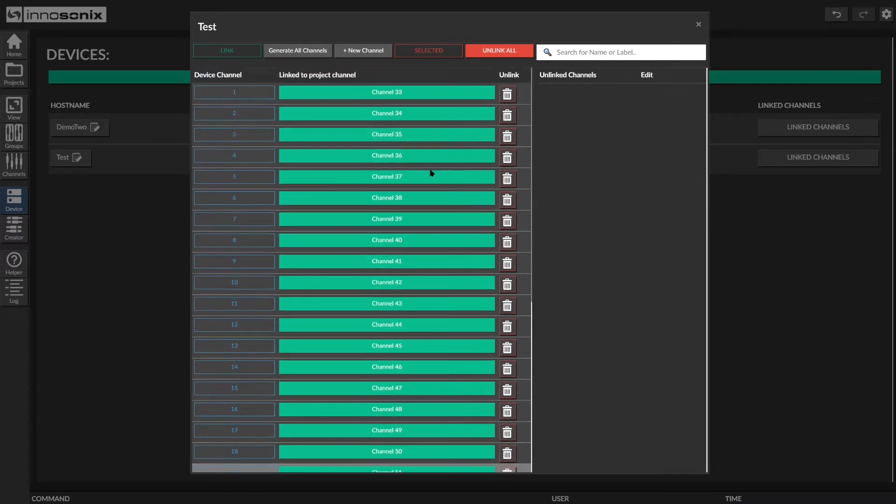
Unlink Channel 33 from device channel 1, link it back to the same device channel, and close the channel linking
{"action": "left_click", "coordinate": [506, 94]}
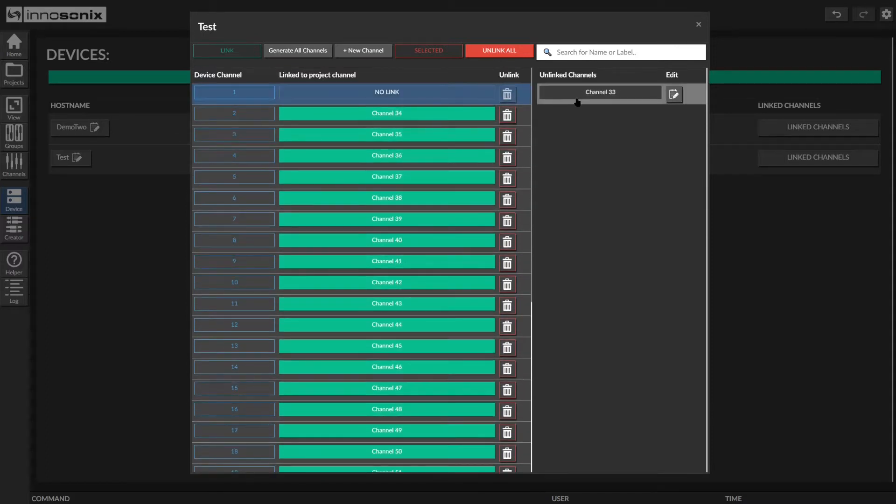
{"action": "left_click_drag", "start_coordinate": [577, 102], "coordinate": [419, 93]}
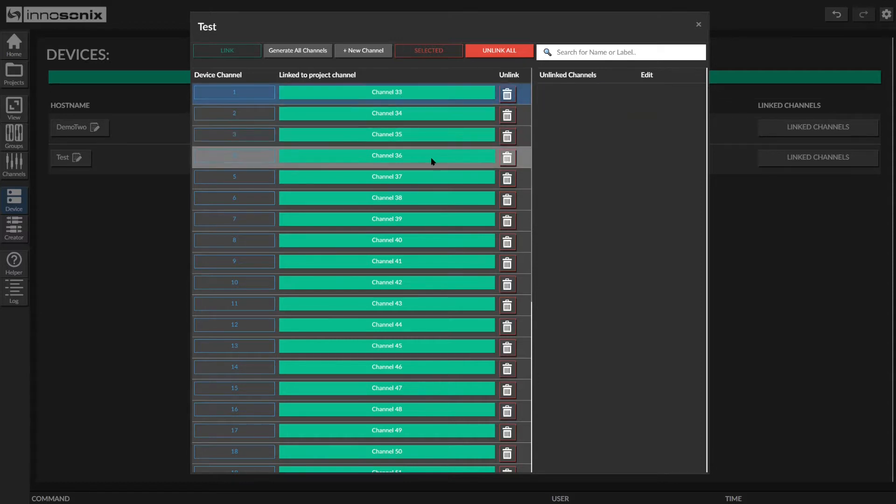
{"action": "left_click", "coordinate": [699, 24]}
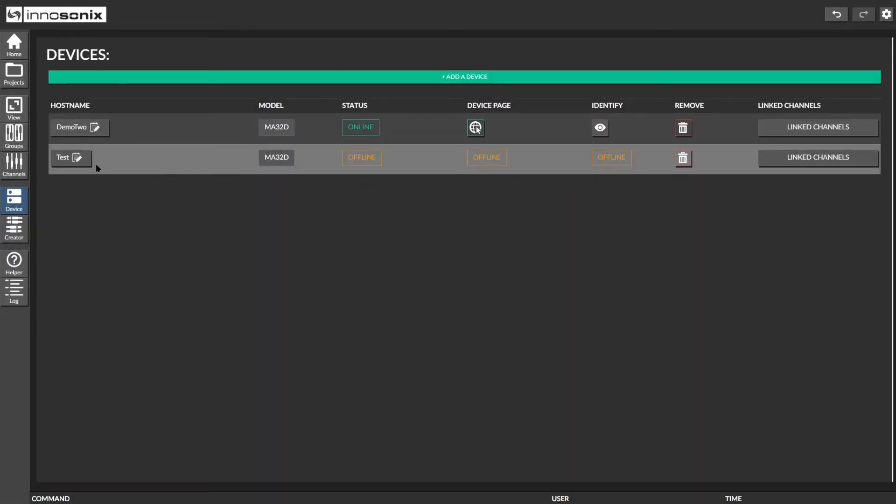
Change the Test device's hostname to DemoOne
{"action": "left_click", "coordinate": [70, 159]}
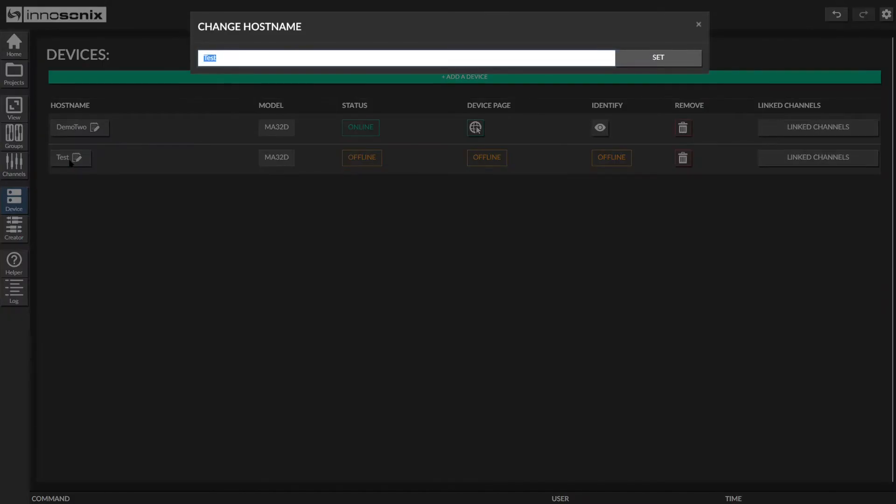
{"action": "type", "text": "DemoOne"}
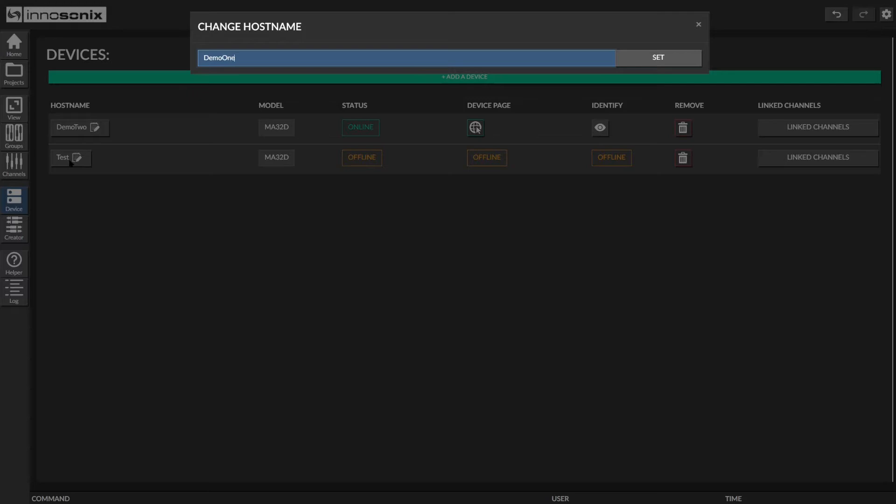
{"action": "key", "text": "Return"}
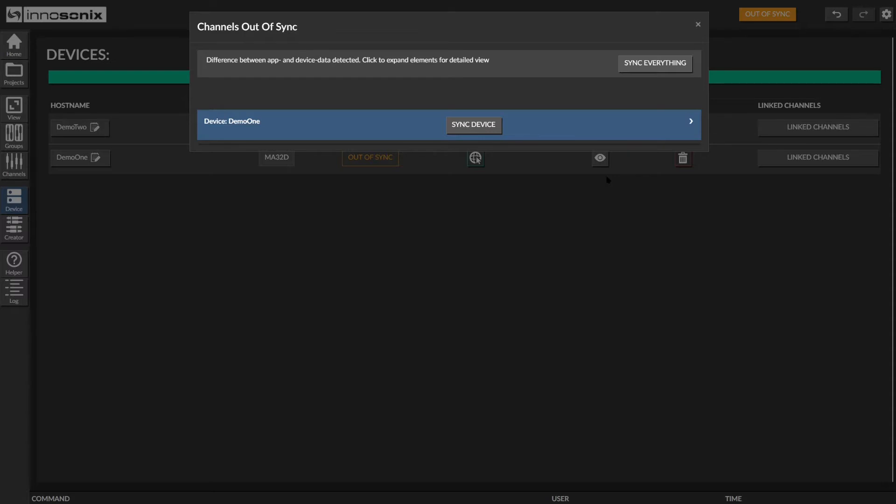
Examine the out-of-sync channels of DemoOne and the detailed app and device parameter differences for Channel 33
{"action": "left_click", "coordinate": [650, 131]}
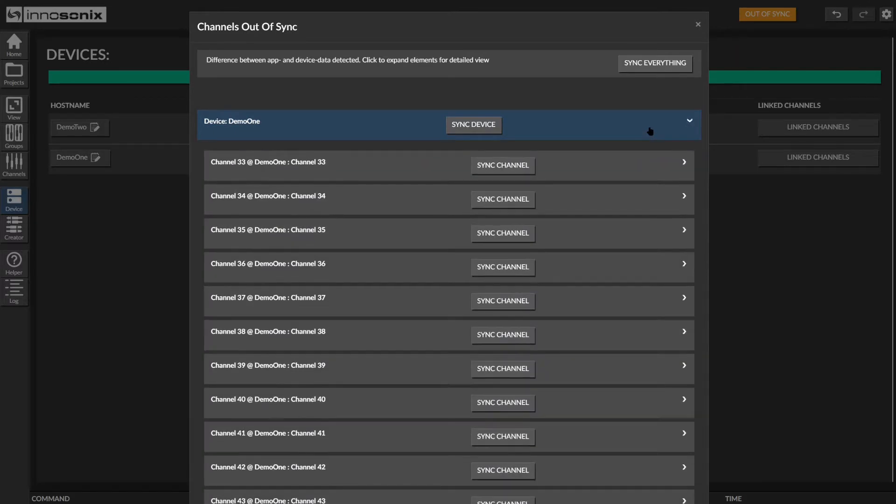
{"action": "scroll", "coordinate": [621, 233], "scroll_direction": "down", "scroll_amount": 6}
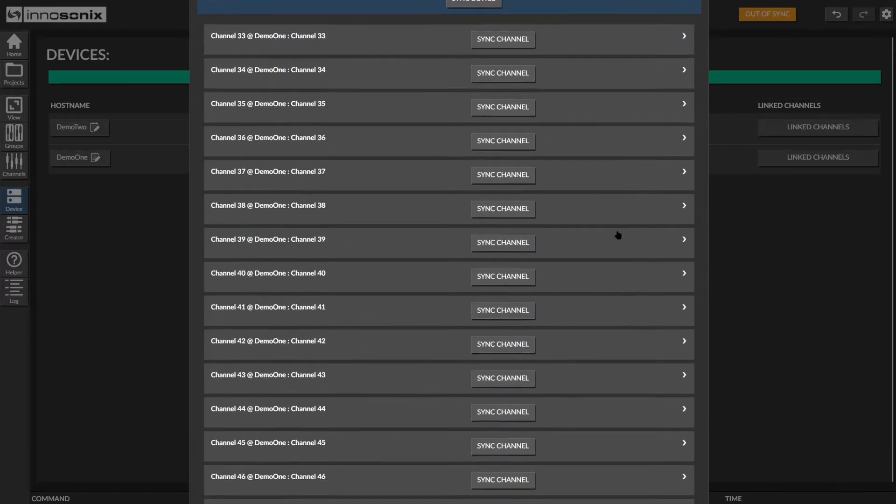
{"action": "scroll", "coordinate": [616, 237], "scroll_direction": "up", "scroll_amount": 2}
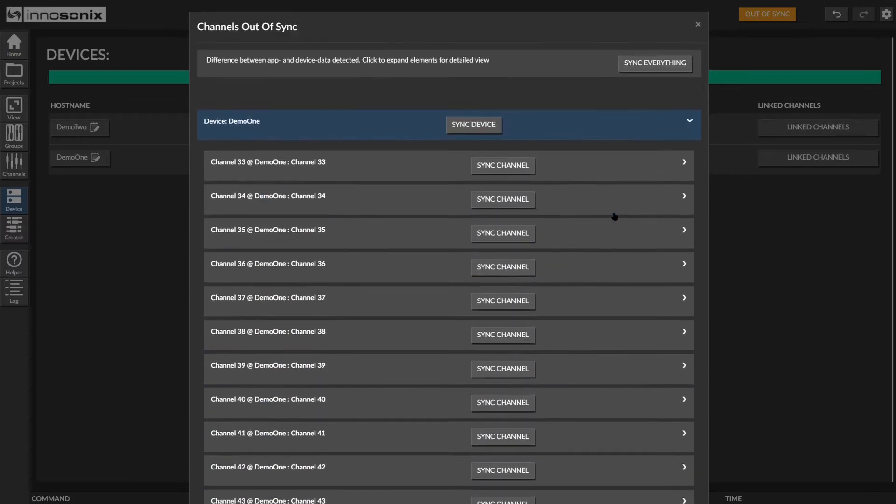
{"action": "left_click", "coordinate": [615, 178]}
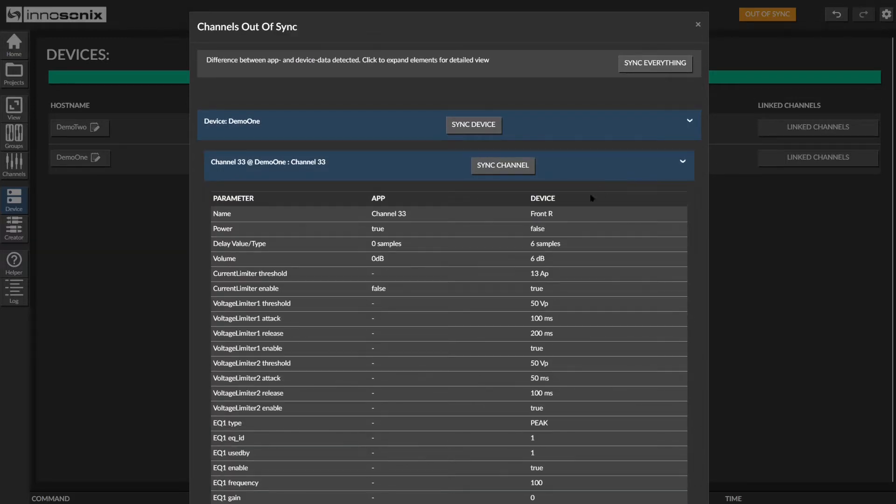
Examine Channel 33's remaining parameter differences down to the patch settings, and close the out-of-sync overview
{"action": "scroll", "coordinate": [490, 233], "scroll_direction": "down", "scroll_amount": 5}
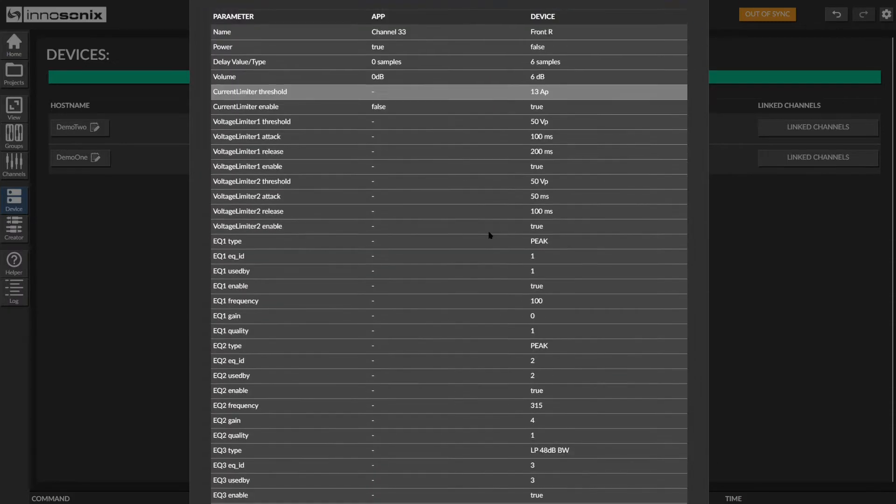
{"action": "scroll", "coordinate": [488, 232], "scroll_direction": "down", "scroll_amount": 5}
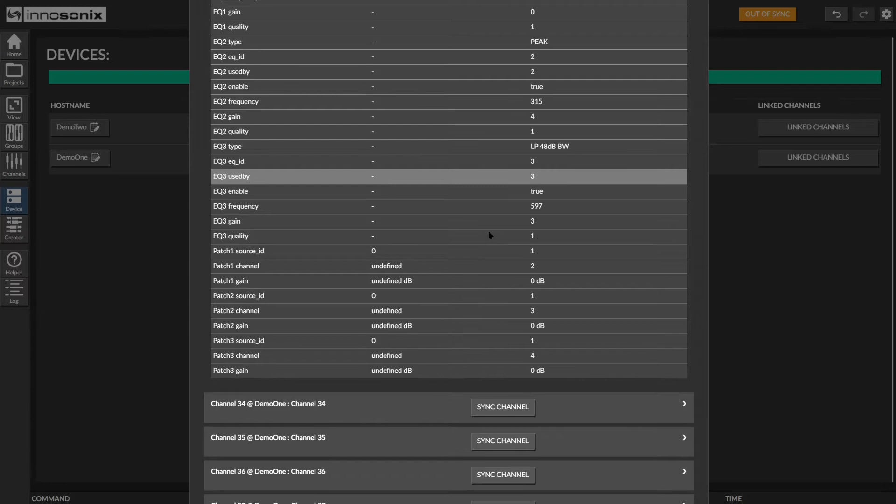
{"action": "scroll", "coordinate": [489, 235], "scroll_direction": "up", "scroll_amount": 9}
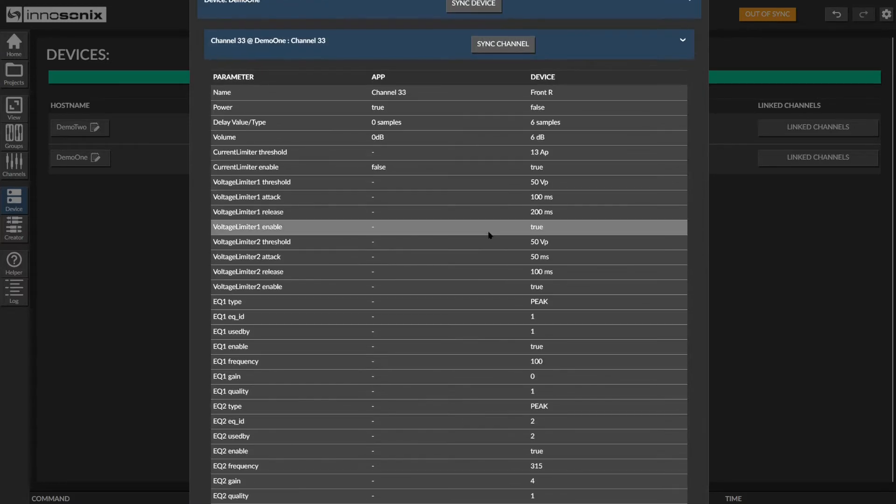
{"action": "scroll", "coordinate": [489, 235], "scroll_direction": "up", "scroll_amount": 1}
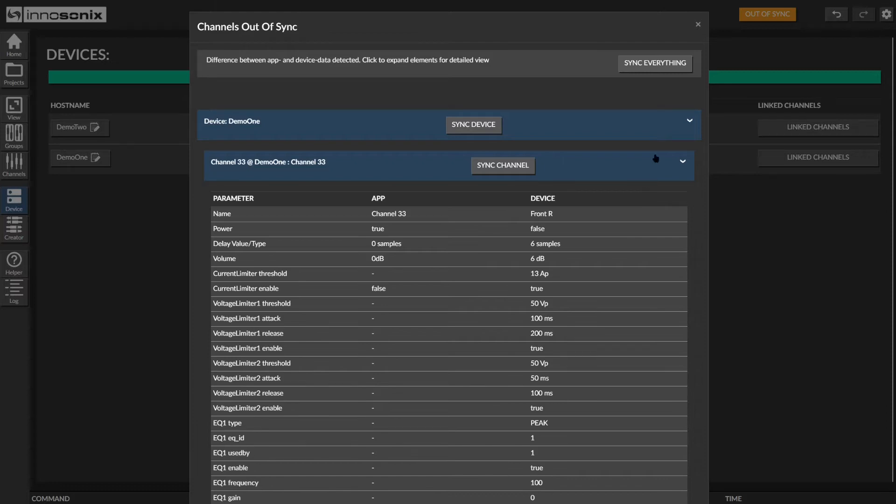
{"action": "left_click", "coordinate": [697, 26]}
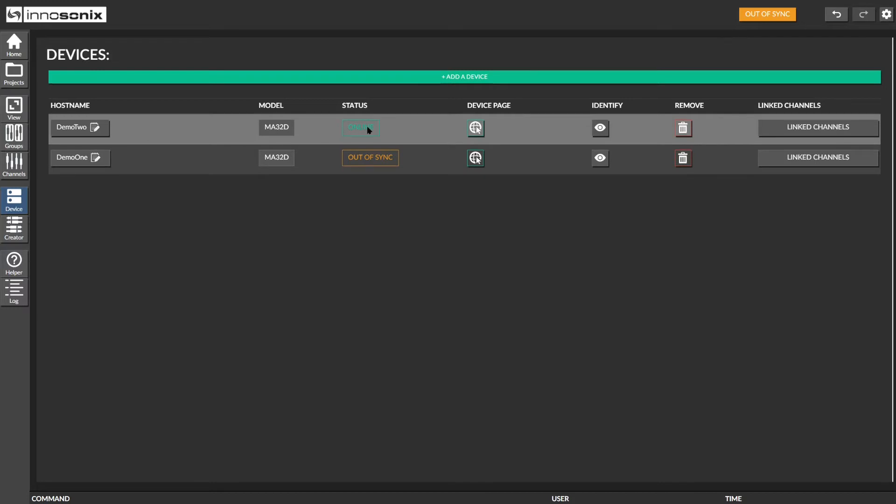
Switch the identify signal on and off for DemoTwo and DemoOne in turn, and open DemoTwo's device page
{"action": "left_click", "coordinate": [605, 134]}
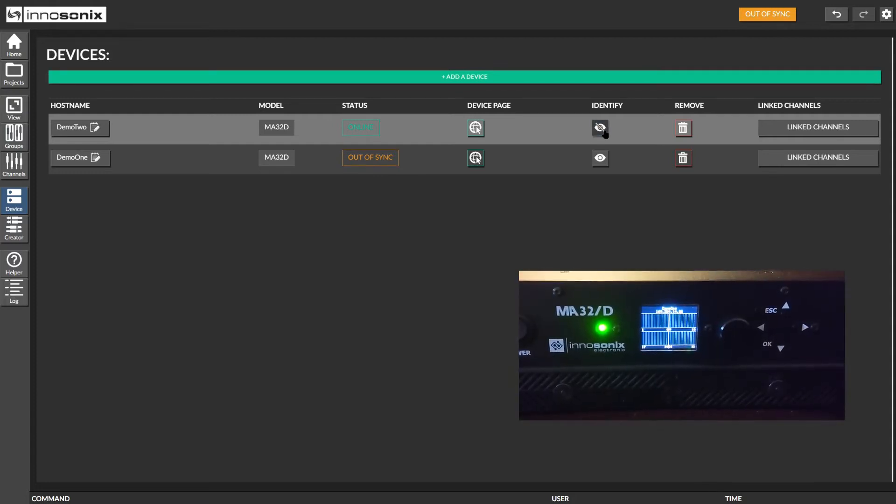
{"action": "left_click", "coordinate": [604, 159]}
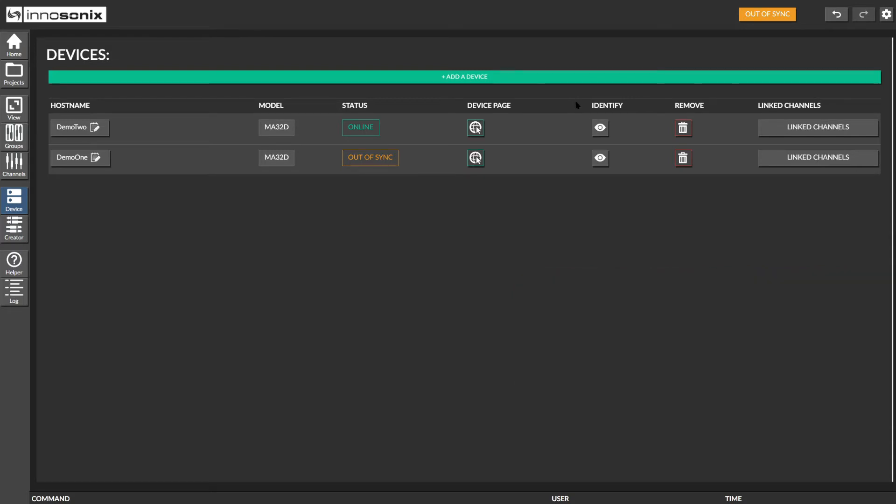
{"action": "left_click", "coordinate": [597, 127]}
{"action": "left_click", "coordinate": [602, 159]}
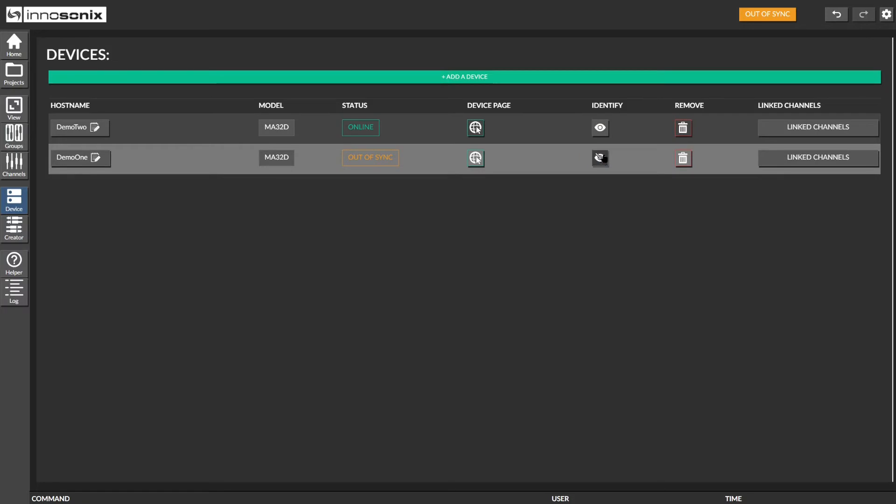
{"action": "left_click", "coordinate": [601, 134]}
{"action": "left_click", "coordinate": [601, 136]}
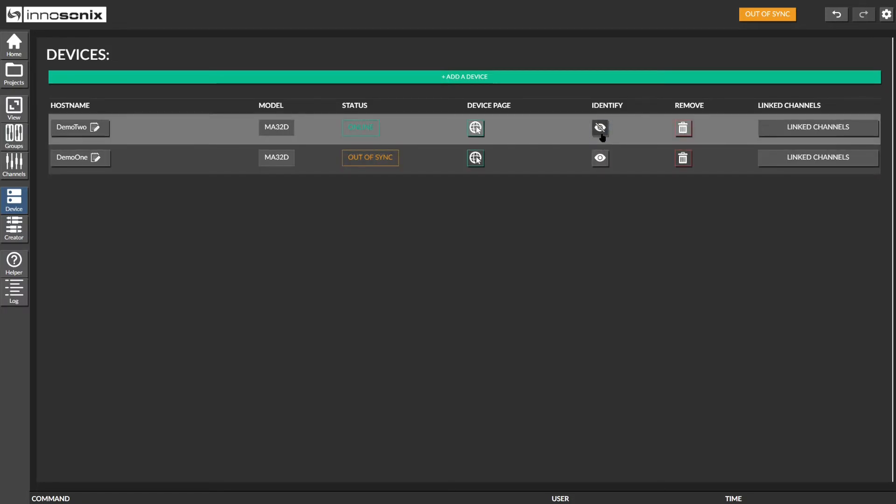
{"action": "left_click", "coordinate": [602, 137]}
{"action": "left_click", "coordinate": [477, 129]}
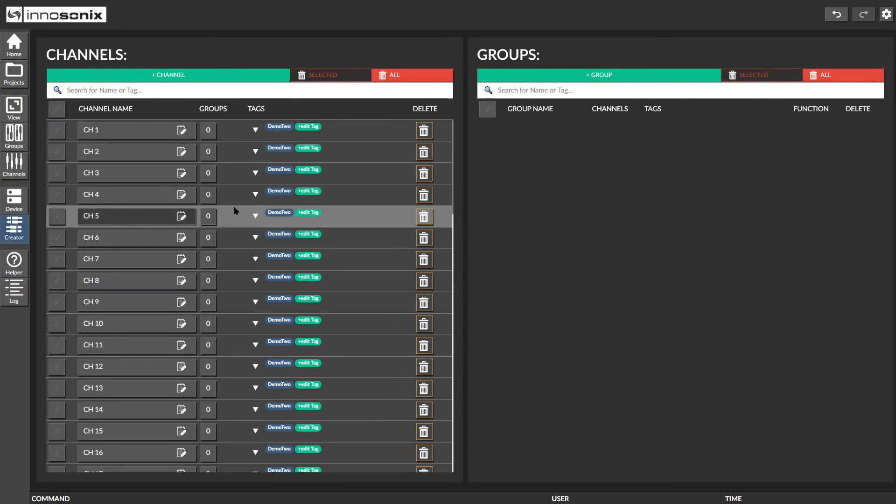
Create 50 groups in the project without entering individual group names
{"action": "scroll", "coordinate": [354, 172], "scroll_direction": "down", "scroll_amount": 10}
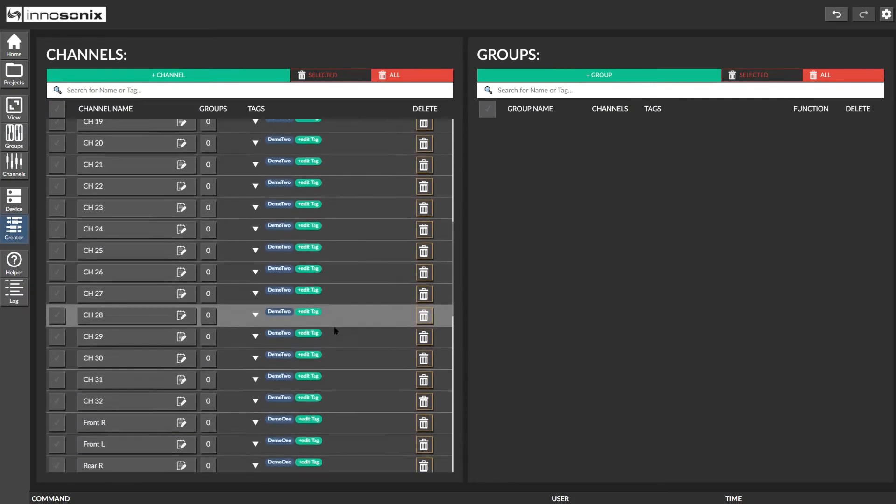
{"action": "scroll", "coordinate": [335, 334], "scroll_direction": "up", "scroll_amount": 10}
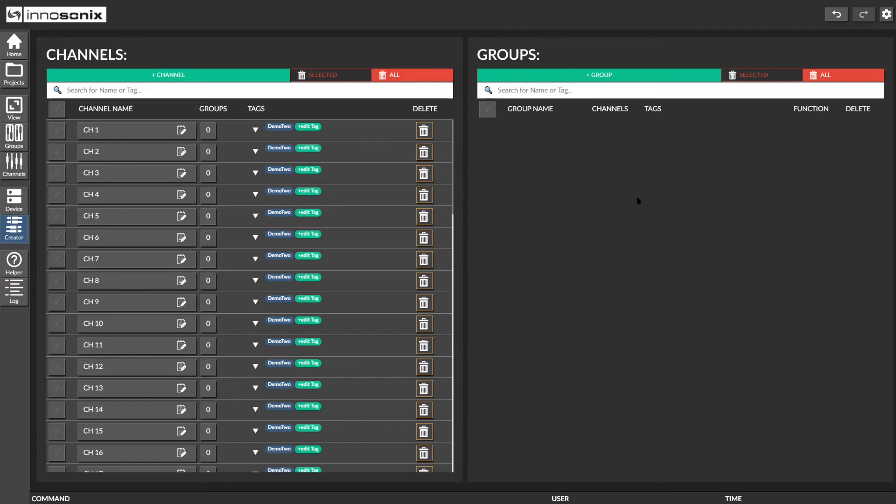
{"action": "left_click", "coordinate": [598, 80]}
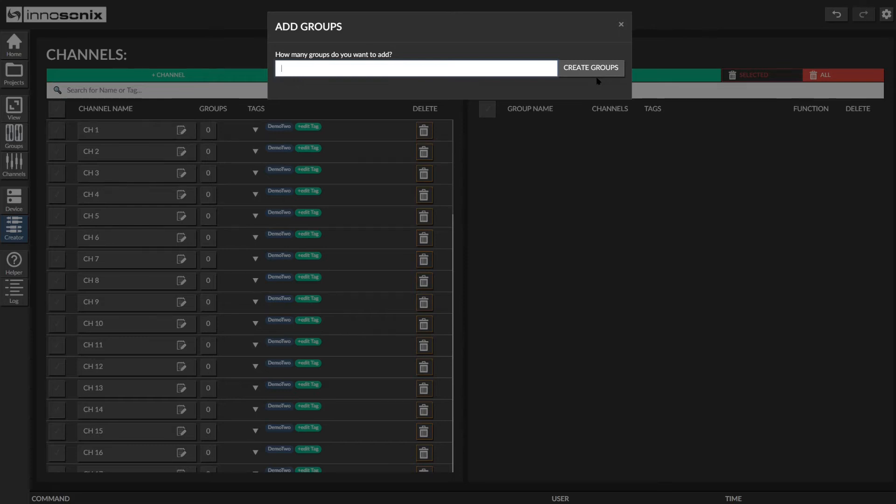
{"action": "type", "text": "5"}
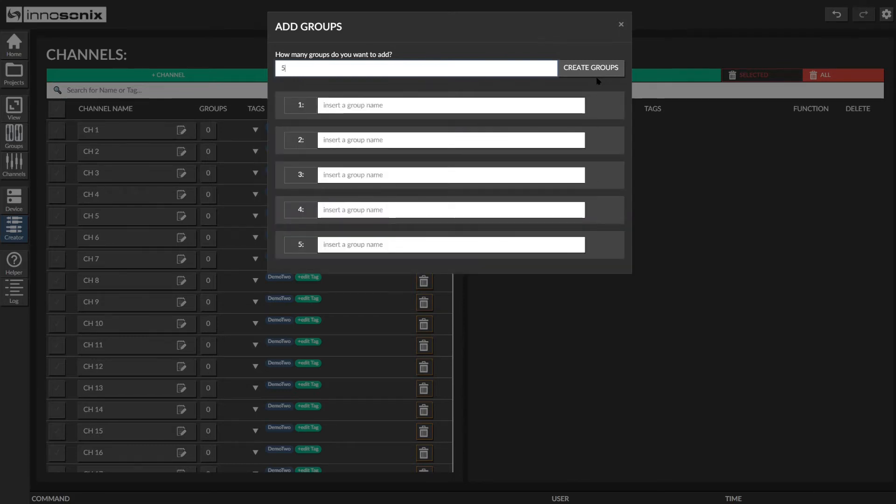
{"action": "type", "text": "0"}
{"action": "scroll", "coordinate": [589, 132], "scroll_direction": "down", "scroll_amount": 3}
{"action": "scroll", "coordinate": [589, 132], "scroll_direction": "down", "scroll_amount": 5}
{"action": "scroll", "coordinate": [587, 129], "scroll_direction": "up", "scroll_amount": 8}
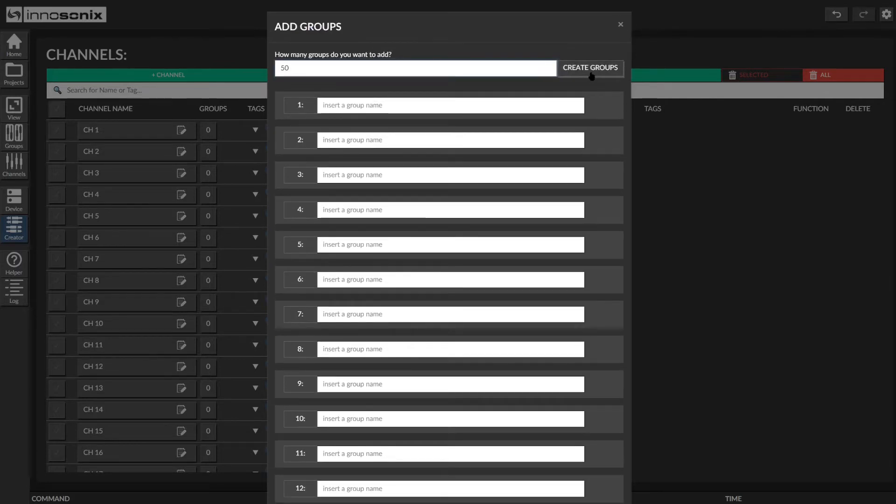
{"action": "left_click", "coordinate": [591, 74]}
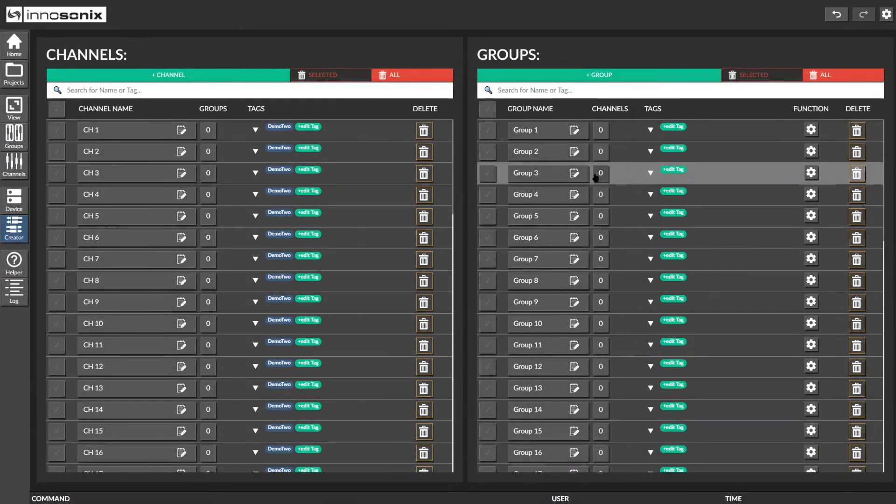
Rename Group 1 as "Test Group"
{"action": "scroll", "coordinate": [596, 196], "scroll_direction": "down", "scroll_amount": 10}
{"action": "scroll", "coordinate": [601, 241], "scroll_direction": "down", "scroll_amount": 1}
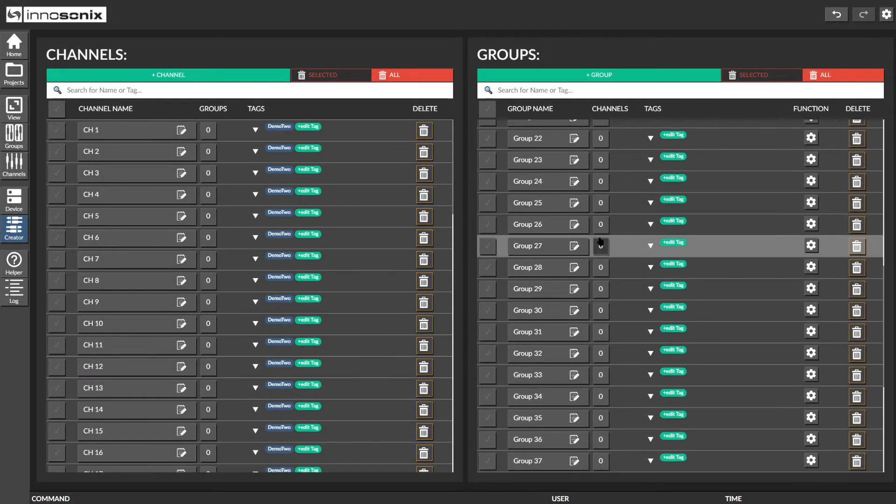
{"action": "scroll", "coordinate": [600, 239], "scroll_direction": "up", "scroll_amount": 10}
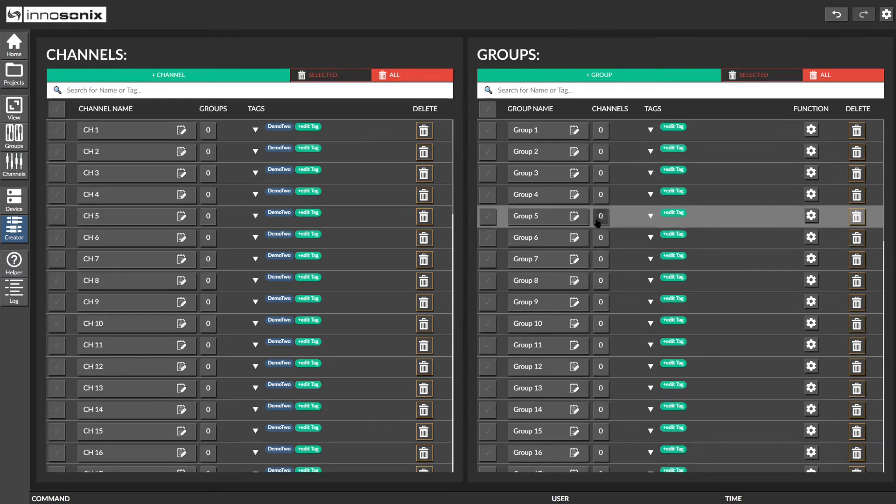
{"action": "left_click", "coordinate": [543, 135]}
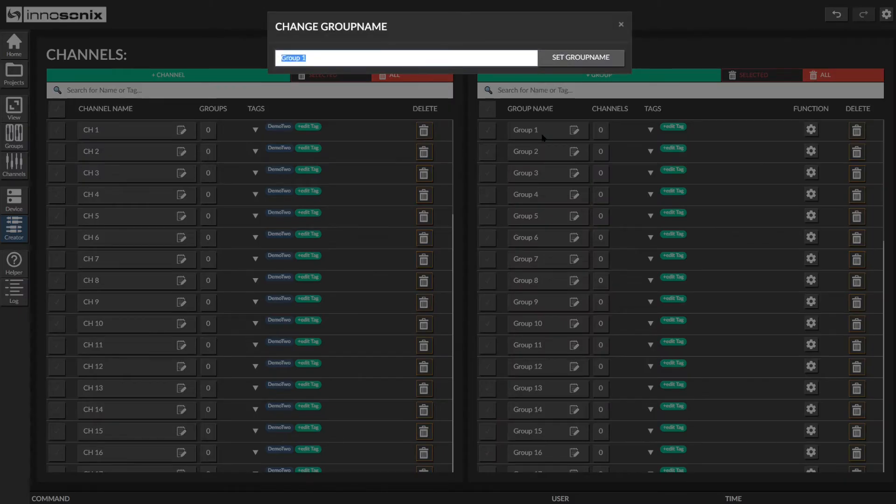
{"action": "type", "text": "Test Group"}
{"action": "key", "text": "Return"}
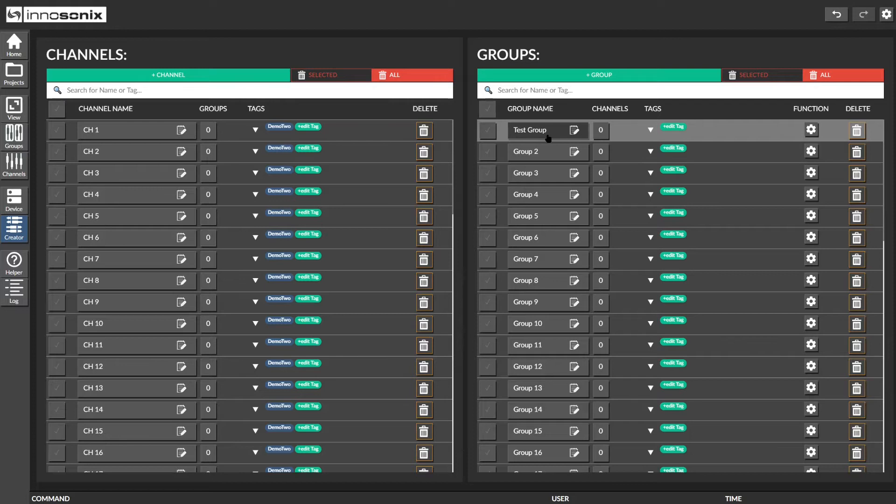
Search the groups for "Test Group" and clear the search
{"action": "left_click", "coordinate": [570, 89]}
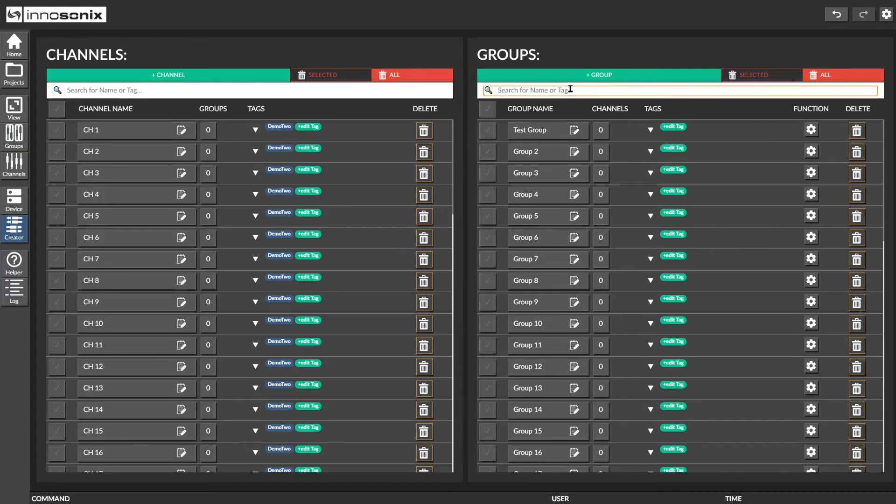
{"action": "type", "text": "Test Group"}
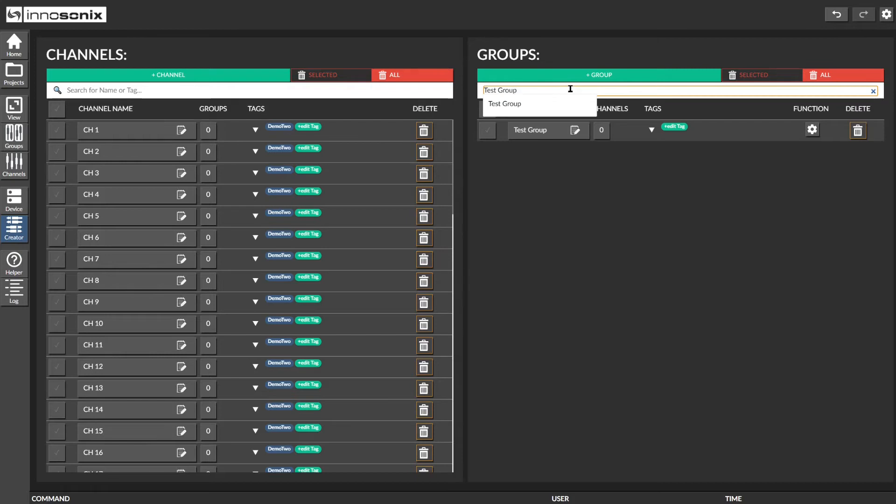
{"action": "key", "text": "BackSpace"}
{"action": "key", "text": "BackSpace"}
{"action": "key", "text": "BackSpace"}
{"action": "key", "text": "BackSpace"}
{"action": "key", "text": "BackSpace"}
{"action": "key", "text": "BackSpace"}
{"action": "key", "text": "BackSpace"}
{"action": "key", "text": "BackSpace"}
{"action": "key", "text": "BackSpace"}
{"action": "key", "text": "BackSpace"}
Search the groups for "Group 3" and clear the filter to list all groups again
{"action": "type", "text": "Group"}
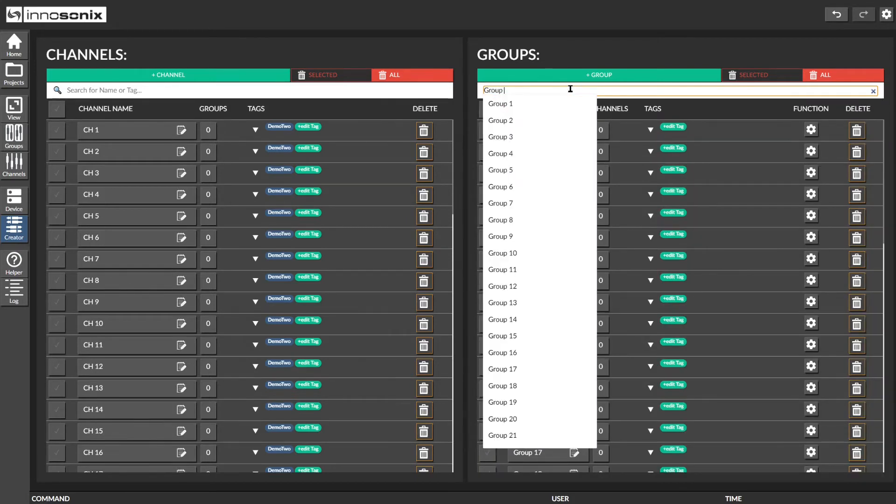
{"action": "type", "text": " 3"}
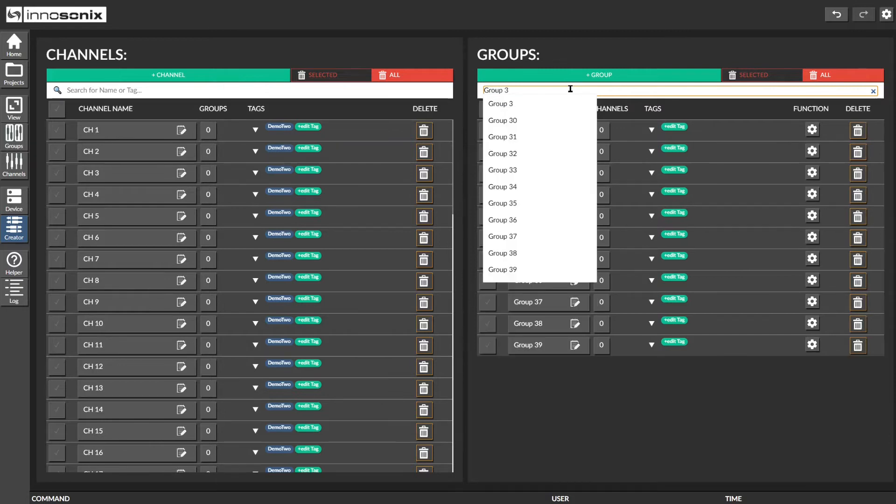
{"action": "key", "text": "Return"}
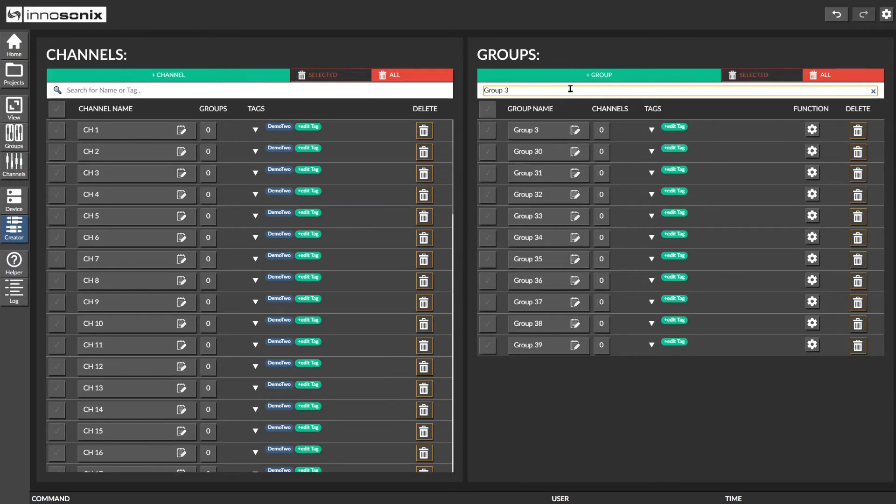
{"action": "key", "text": "BackSpace"}
{"action": "key", "text": "BackSpace"}
{"action": "key", "text": "BackSpace"}
{"action": "key", "text": "BackSpace"}
{"action": "key", "text": "BackSpace"}
{"action": "key", "text": "BackSpace"}
{"action": "key", "text": "BackSpace"}
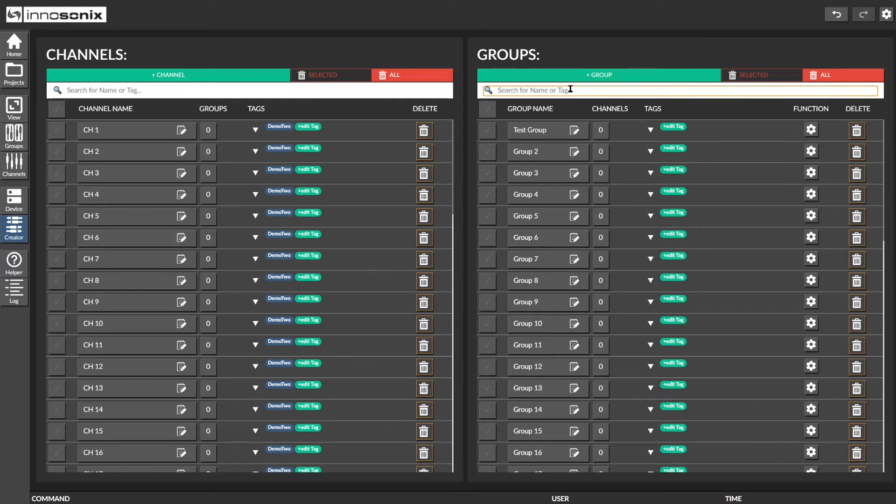
Add the label "test tag" to Test Group
{"action": "left_click", "coordinate": [671, 128]}
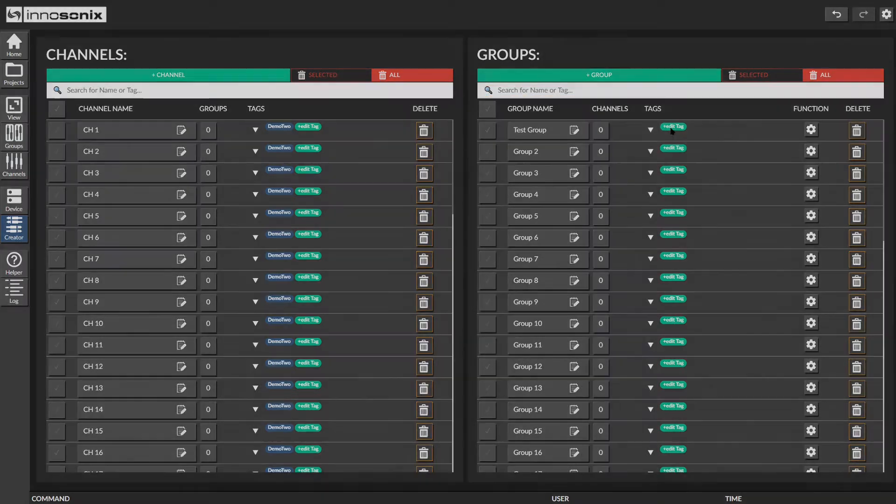
{"action": "left_click", "coordinate": [500, 83]}
{"action": "type", "text": "t"}
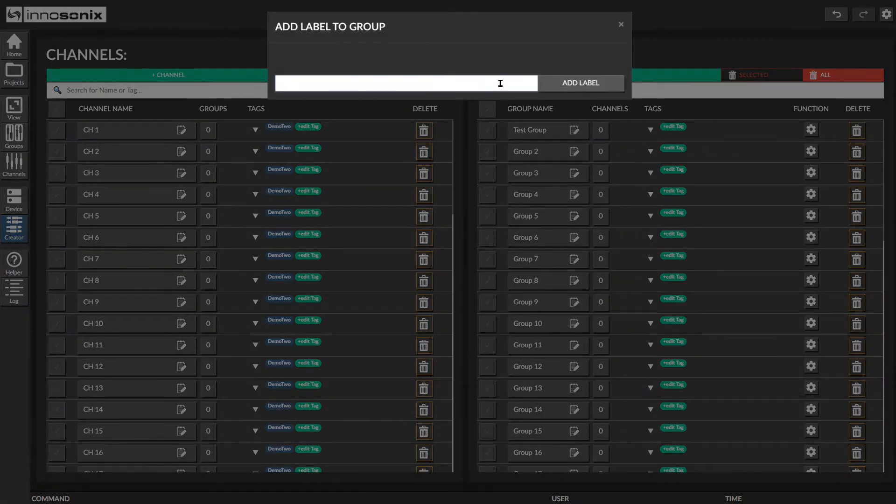
{"action": "type", "text": "est tag"}
{"action": "left_click", "coordinate": [560, 85]}
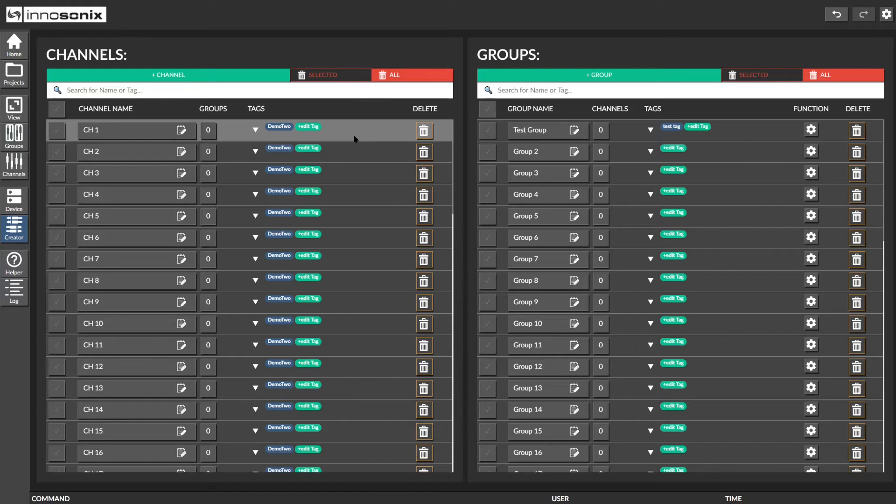
Assign CH 1 to Test Group, and map CH 2 to CH 5 to both Group 2 and Group 3
{"action": "left_click_drag", "start_coordinate": [350, 136], "coordinate": [629, 125]}
{"action": "left_click", "coordinate": [363, 156]}
{"action": "left_click", "coordinate": [359, 227], "text": "shift"}
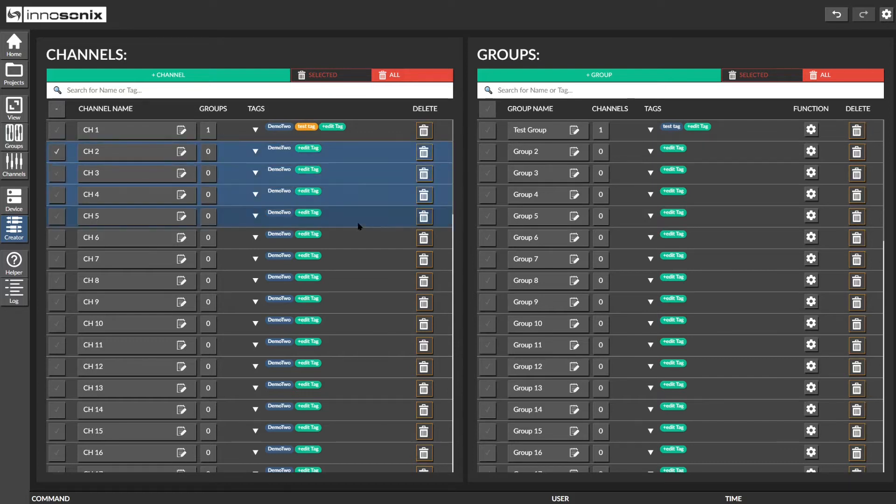
{"action": "left_click", "coordinate": [719, 163]}
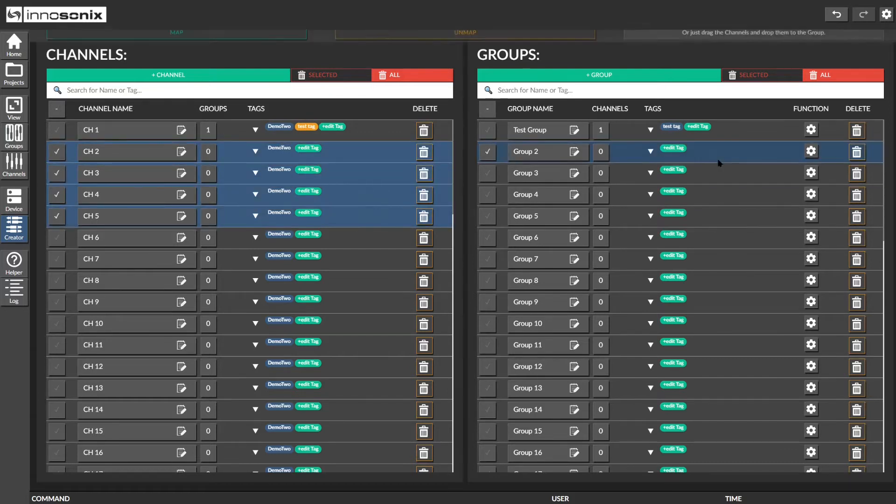
{"action": "left_click", "coordinate": [718, 174]}
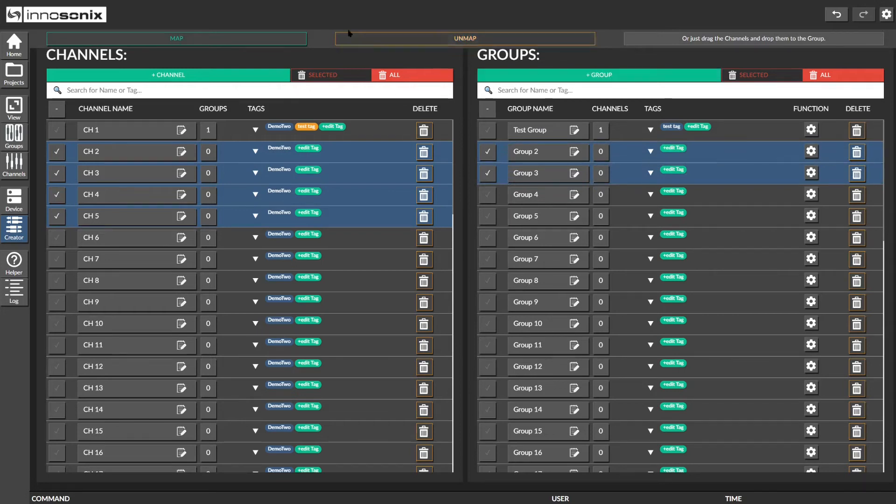
{"action": "left_click", "coordinate": [236, 43]}
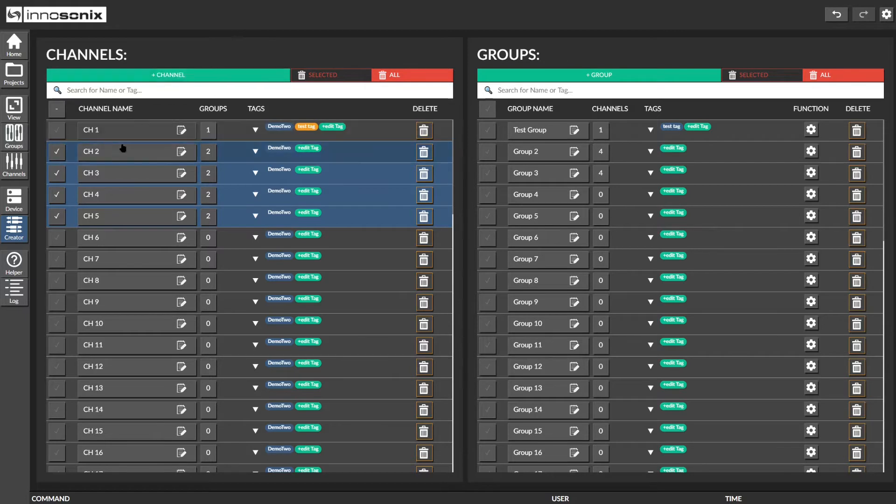
Add CH 6 and CH 7 to the channel selection and assign CH 2 to CH 7 to Group 6
{"action": "left_click", "coordinate": [357, 239]}
{"action": "left_click", "coordinate": [357, 261]}
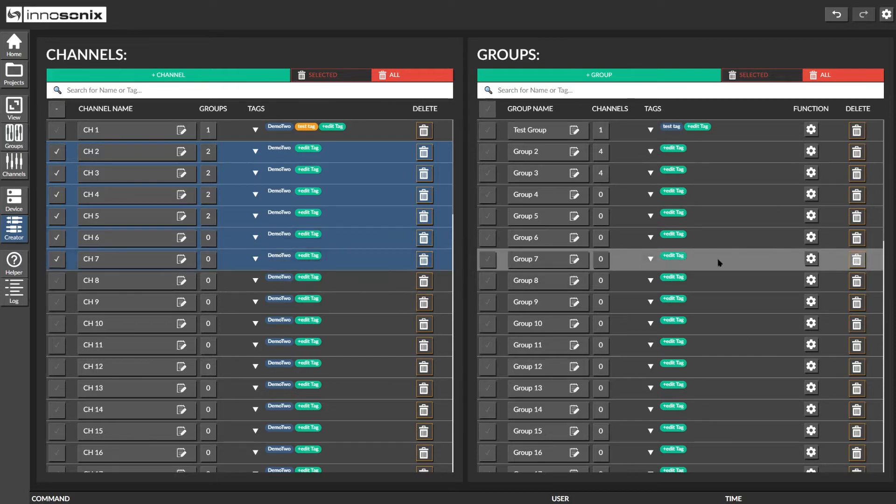
{"action": "left_click_drag", "start_coordinate": [369, 218], "coordinate": [716, 239]}
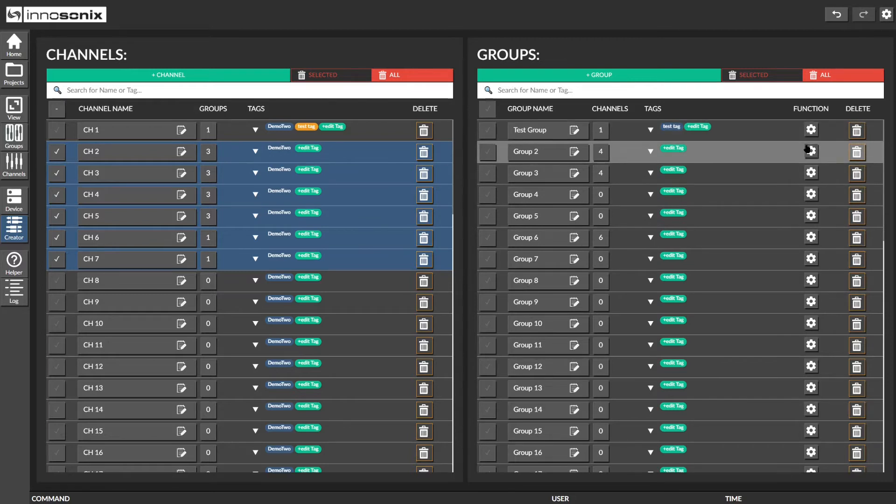
Restrict Group 3's abilities to Mute only by disabling all functions, re-enabling Mute and applying the settings
{"action": "left_click", "coordinate": [811, 174]}
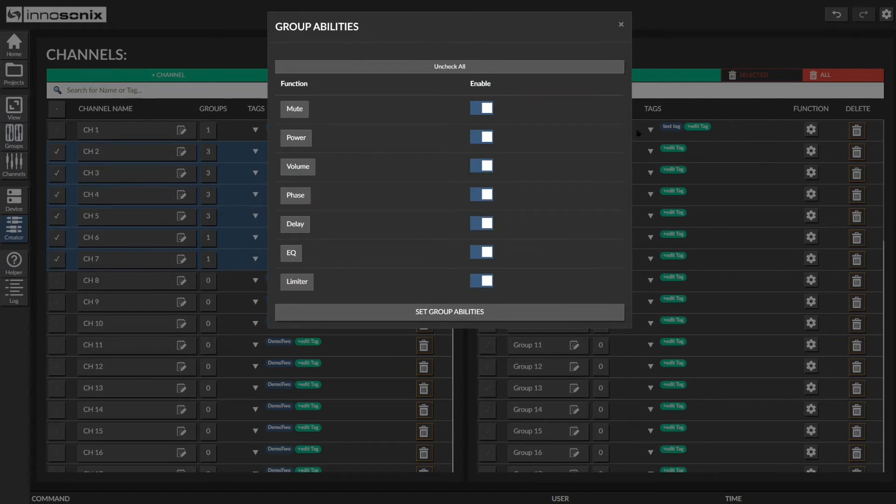
{"action": "left_click", "coordinate": [495, 70]}
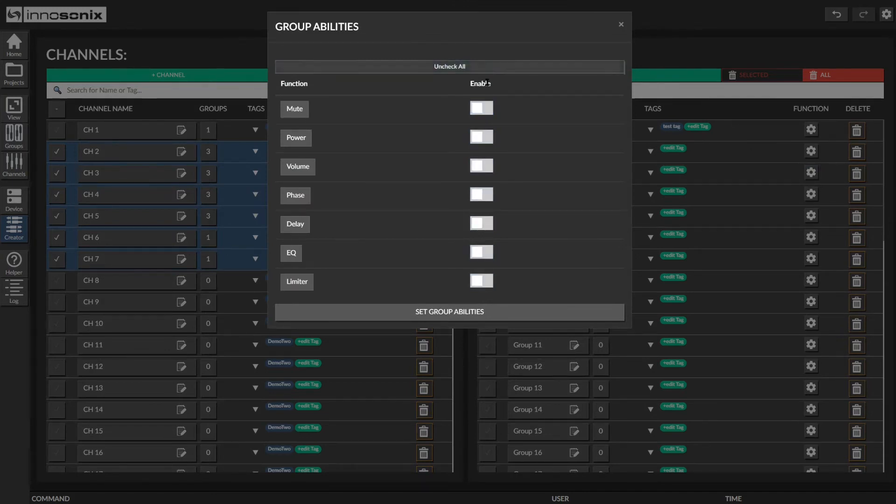
{"action": "left_click", "coordinate": [482, 112]}
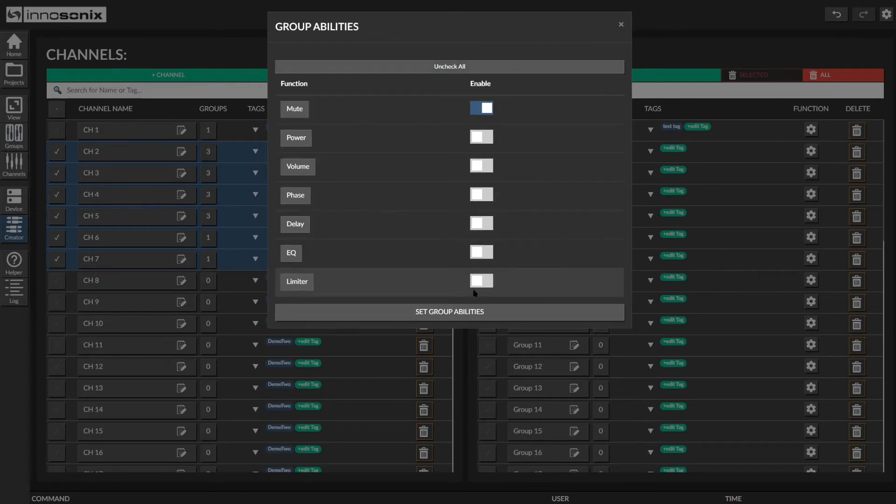
{"action": "left_click", "coordinate": [468, 317]}
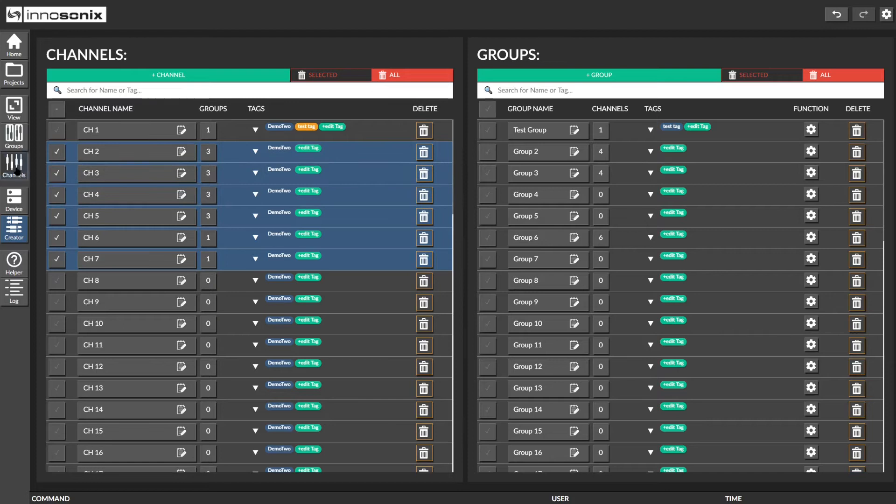
Open the channels overview and view the EQ settings of CH 1, closing them without changes
{"action": "left_click", "coordinate": [18, 171]}
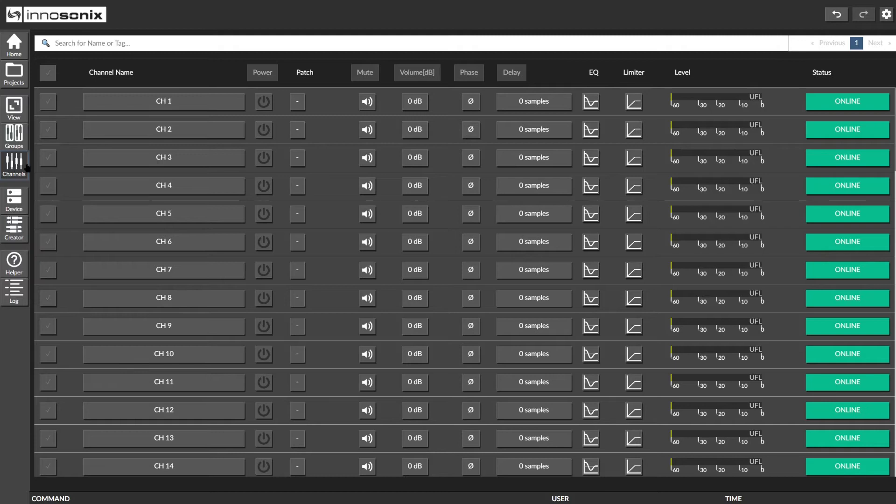
{"action": "left_click", "coordinate": [261, 101]}
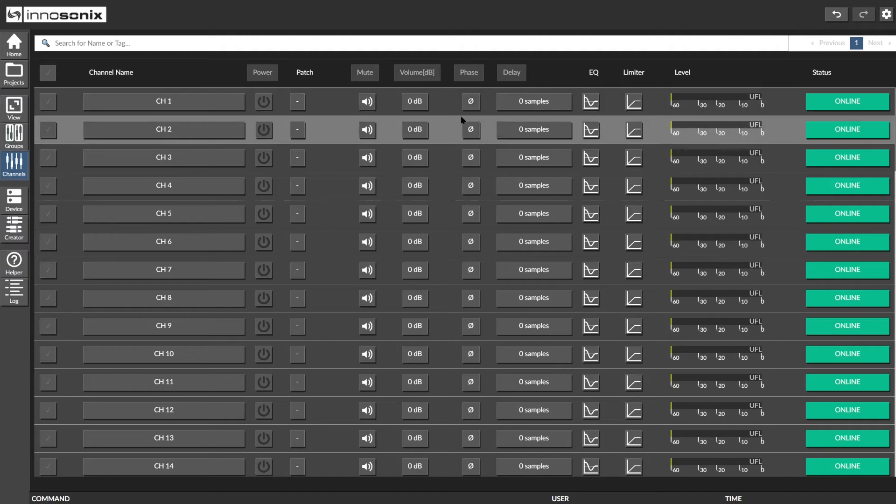
{"action": "left_click", "coordinate": [592, 104]}
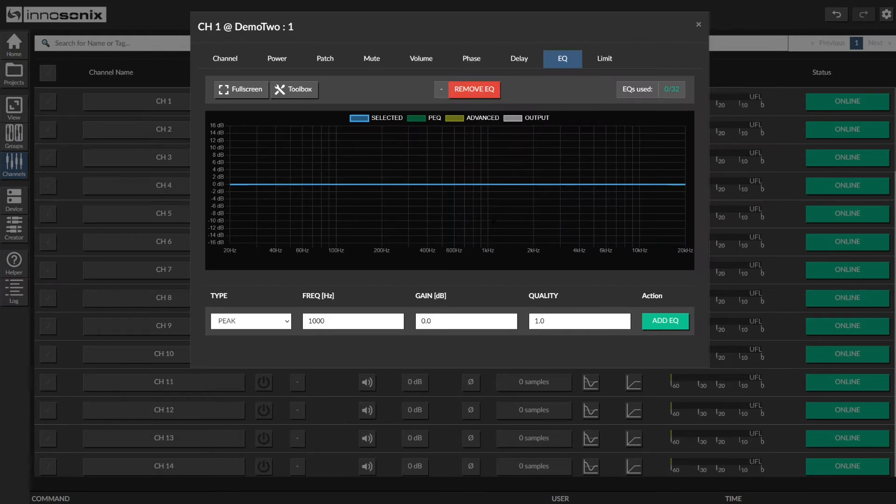
{"action": "left_click", "coordinate": [727, 177]}
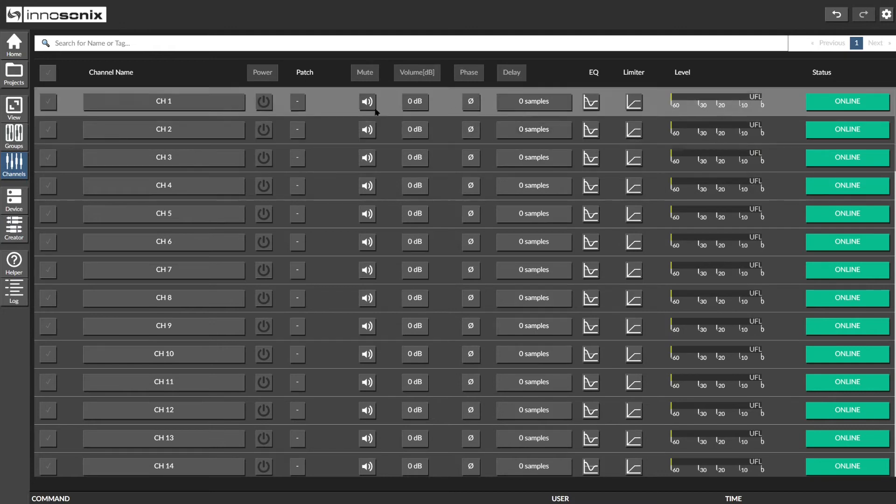
Filter the channels overview by "CH 2" and by "CH 3", and clear the search to list all channels again
{"action": "left_click", "coordinate": [215, 45]}
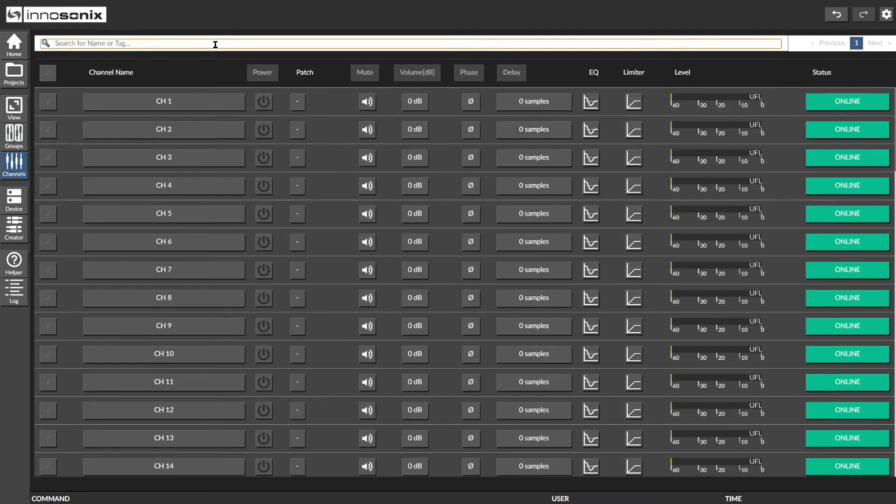
{"action": "type", "text": "Chann"}
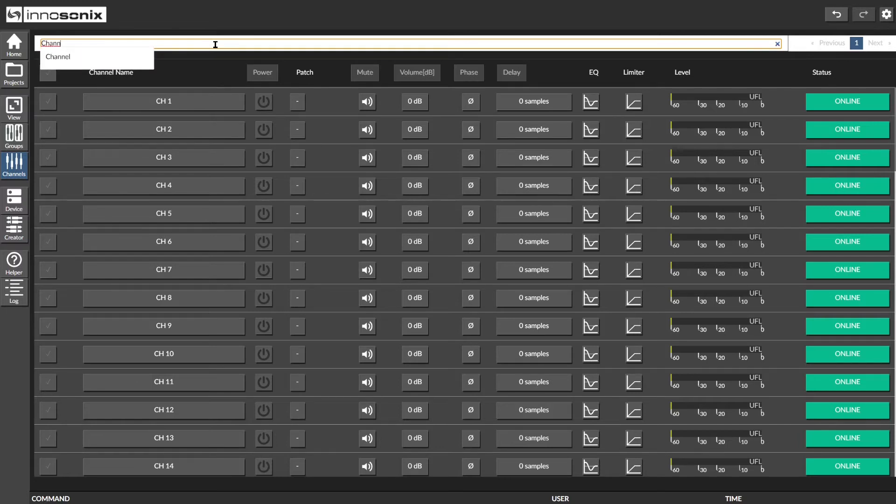
{"action": "key", "text": "BackSpace"}
{"action": "key", "text": "BackSpace"}
{"action": "key", "text": "BackSpace"}
{"action": "key", "text": "BackSpace"}
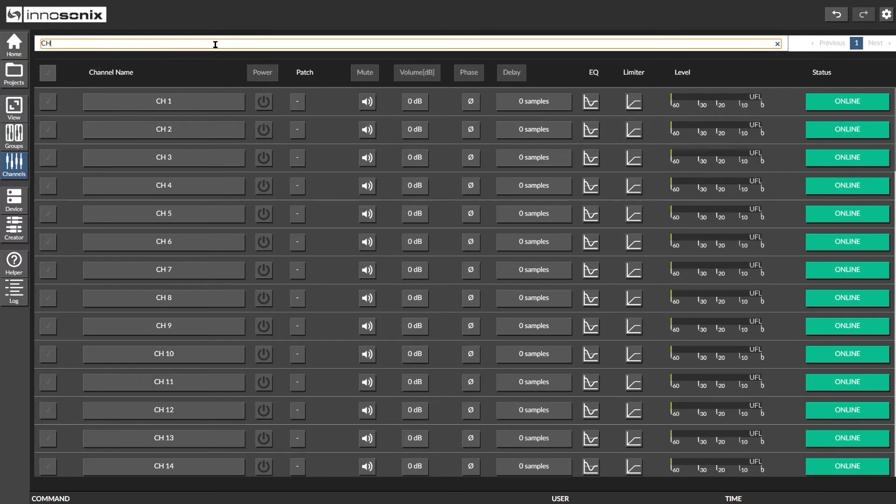
{"action": "type", "text": "H 2"}
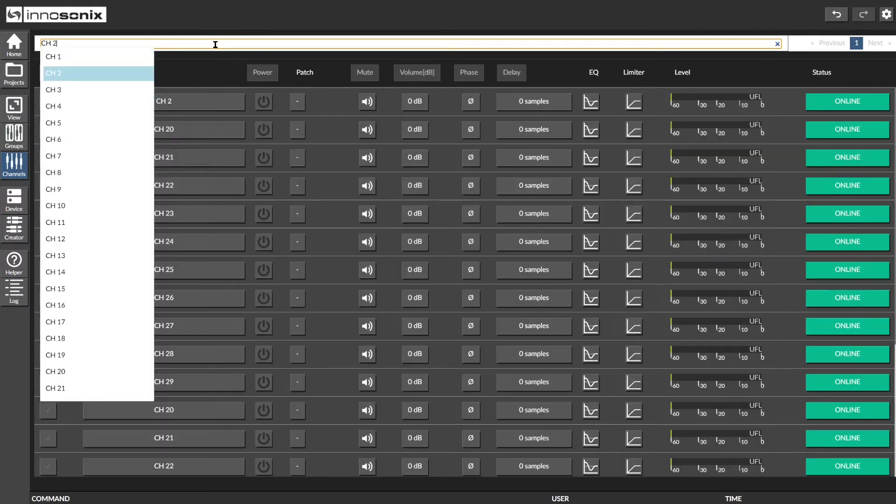
{"action": "key", "text": "Down"}
{"action": "key", "text": "Return"}
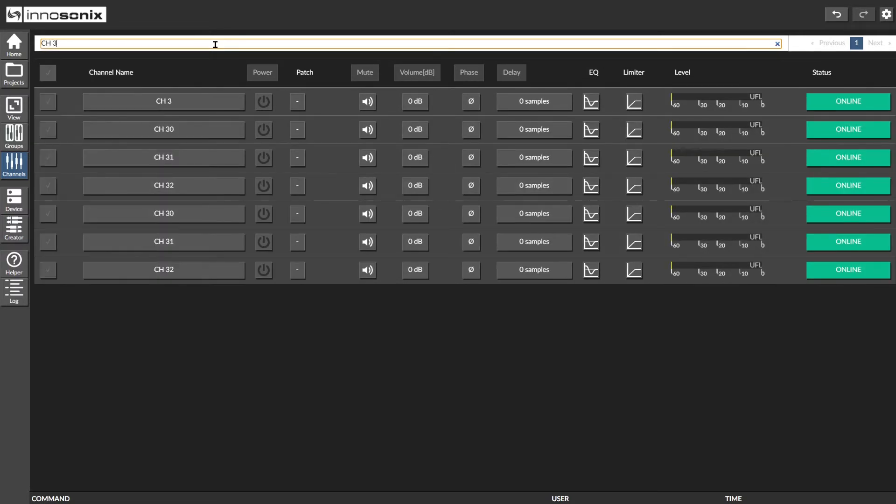
{"action": "key", "text": "BackSpace"}
{"action": "key", "text": "BackSpace"}
{"action": "key", "text": "BackSpace"}
{"action": "key", "text": "BackSpace"}
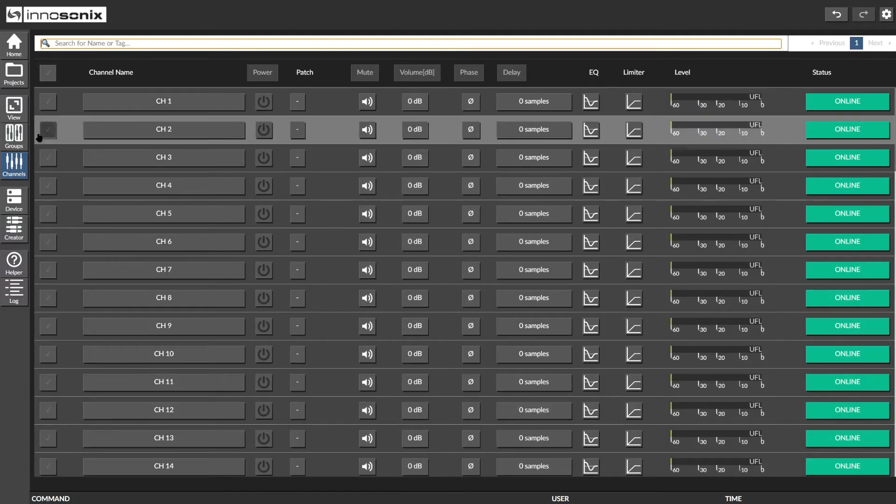
In the groups overview, select Groups 2, 4 and 5, try selecting all groups at once, and clear the selection
{"action": "left_click", "coordinate": [14, 140]}
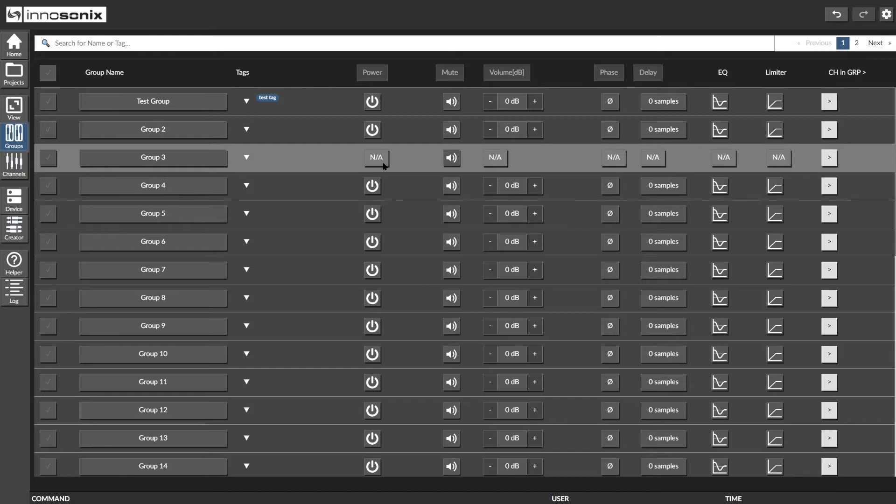
{"action": "left_click", "coordinate": [45, 130]}
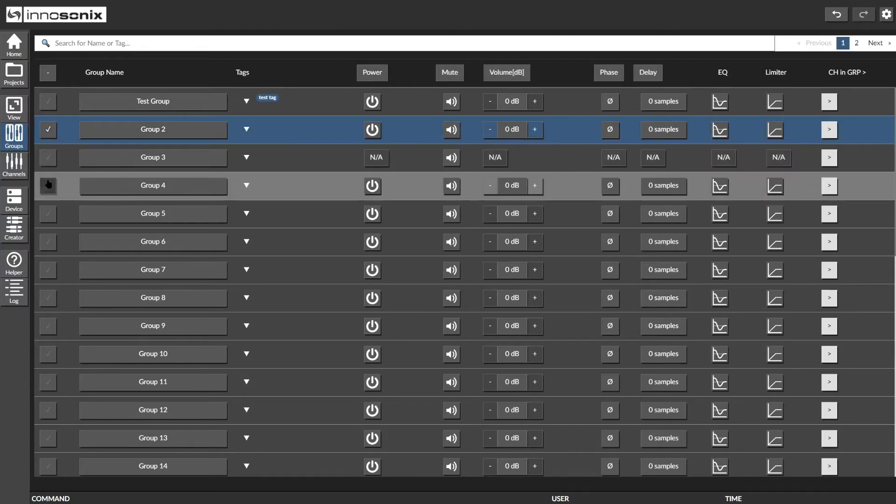
{"action": "left_click", "coordinate": [48, 185]}
{"action": "left_click", "coordinate": [48, 213]}
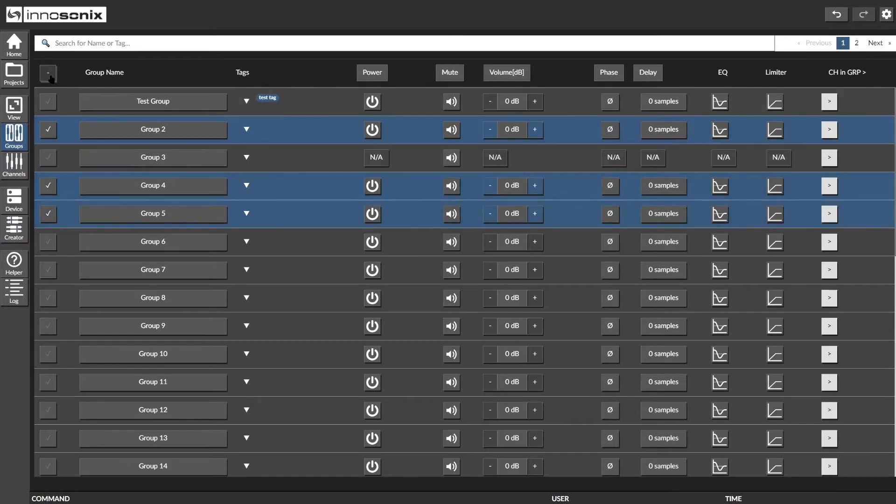
{"action": "left_click", "coordinate": [50, 75]}
{"action": "left_click", "coordinate": [49, 75]}
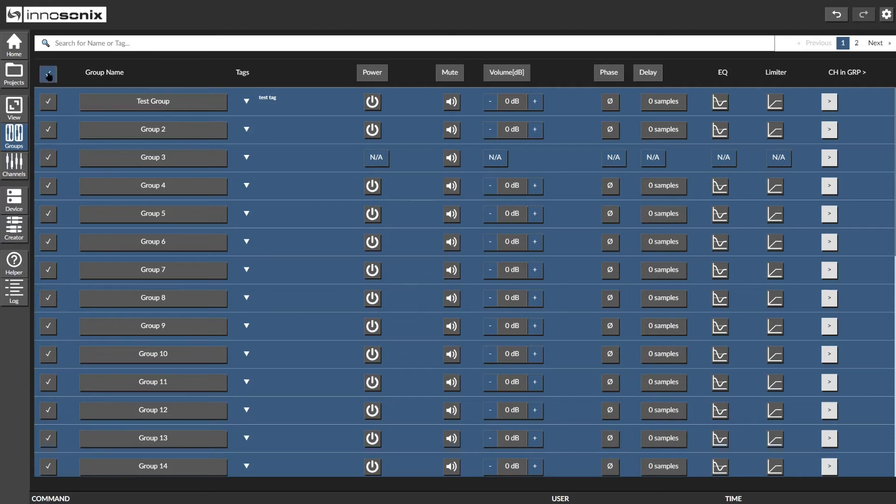
{"action": "left_click", "coordinate": [49, 74]}
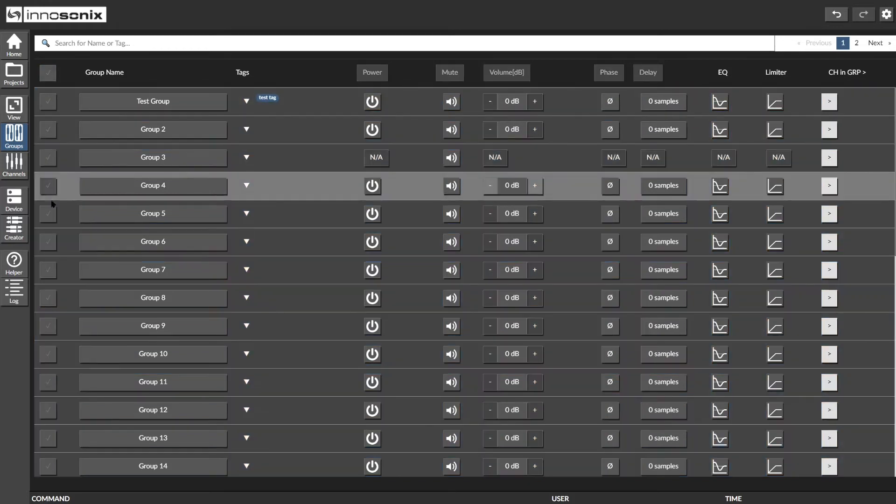
Select Group 5 and Group 6 and power both off together with the multi-group edit
{"action": "left_click", "coordinate": [50, 214]}
{"action": "left_click", "coordinate": [50, 243]}
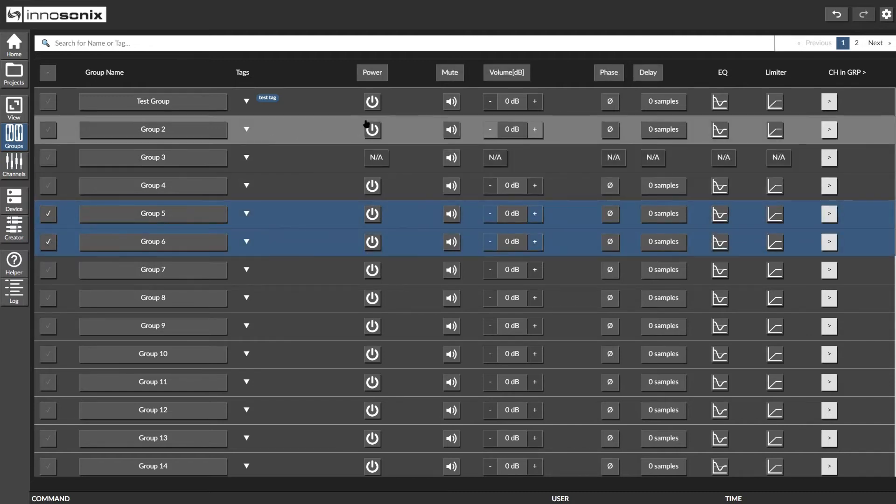
{"action": "left_click", "coordinate": [381, 75]}
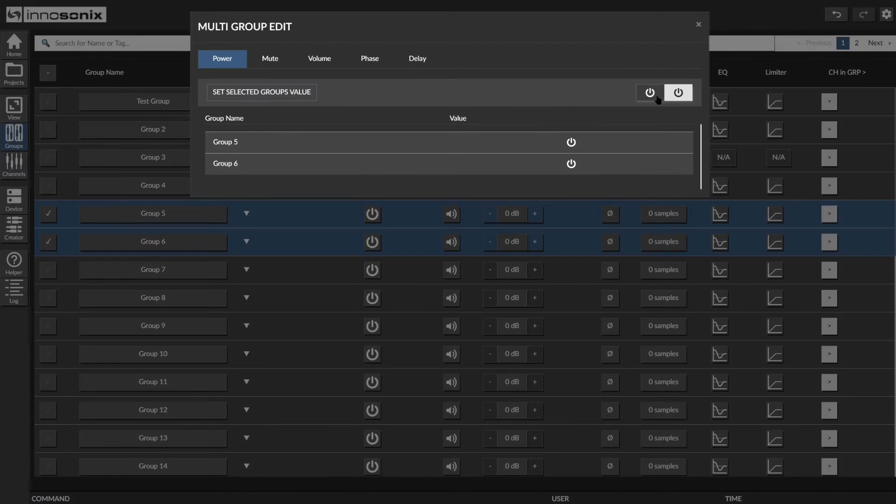
{"action": "left_click", "coordinate": [672, 95]}
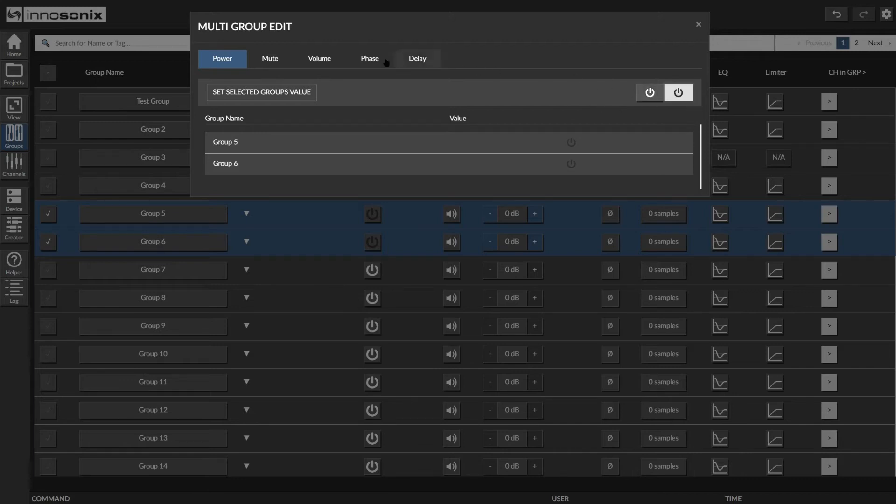
Mute Group 5 and Group 6 together, close the multi-group edit and clear the group selection
{"action": "left_click", "coordinate": [278, 58]}
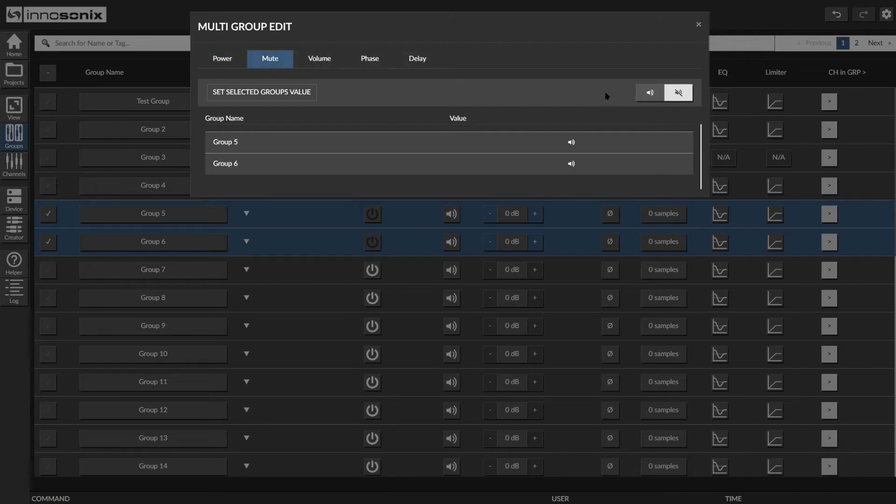
{"action": "left_click", "coordinate": [680, 97]}
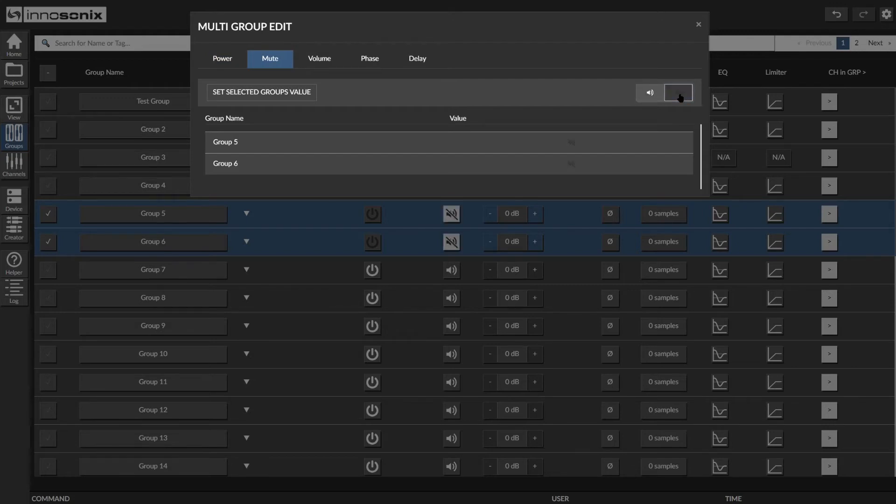
{"action": "left_click", "coordinate": [697, 26]}
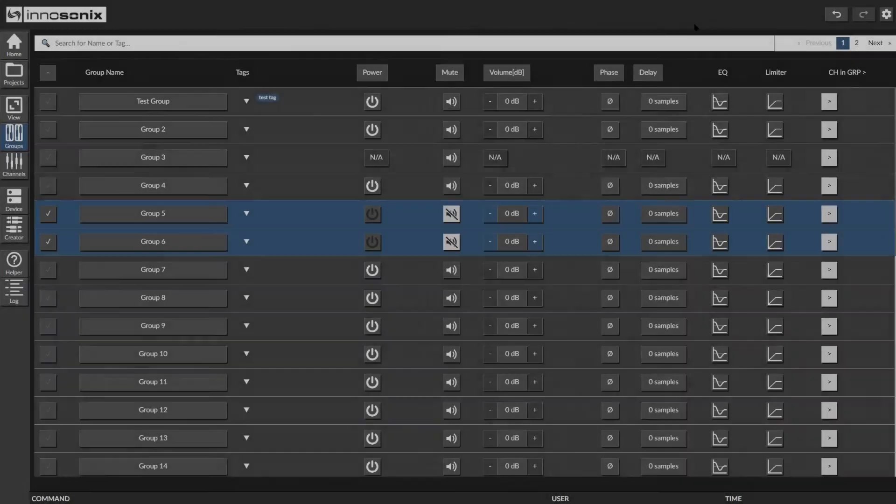
{"action": "left_click", "coordinate": [51, 74]}
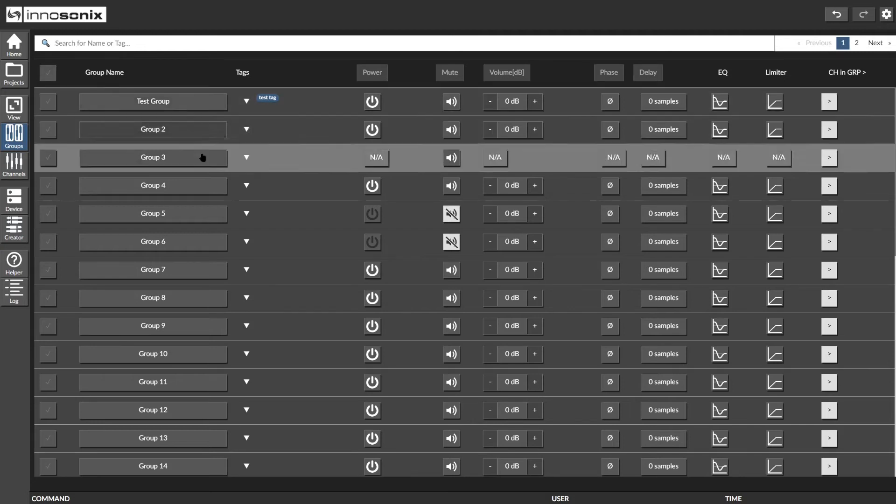
Toggle Group 5's power on and back off, and view its EQ settings without changing them
{"action": "left_click", "coordinate": [376, 217]}
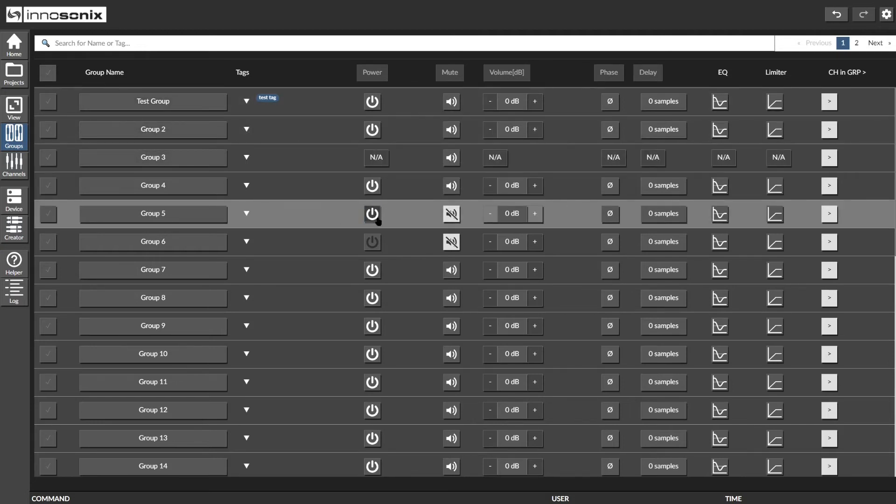
{"action": "left_click", "coordinate": [377, 218]}
{"action": "left_click", "coordinate": [721, 215]}
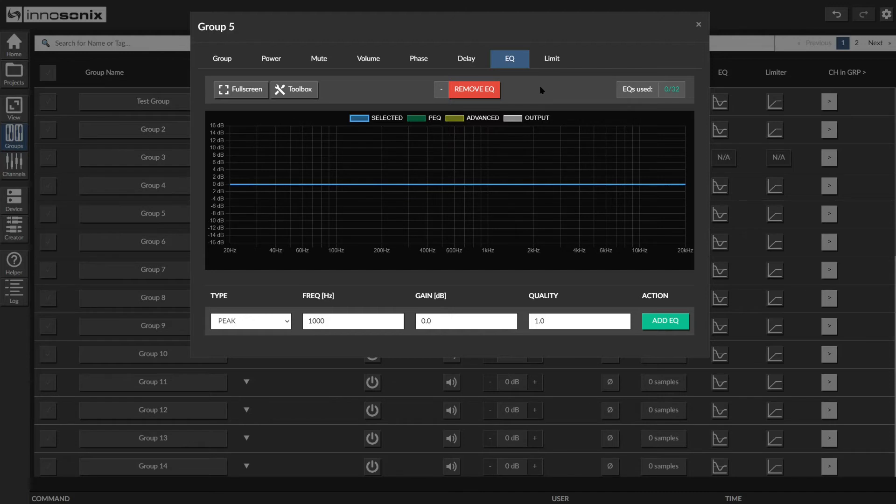
{"action": "left_click", "coordinate": [722, 166]}
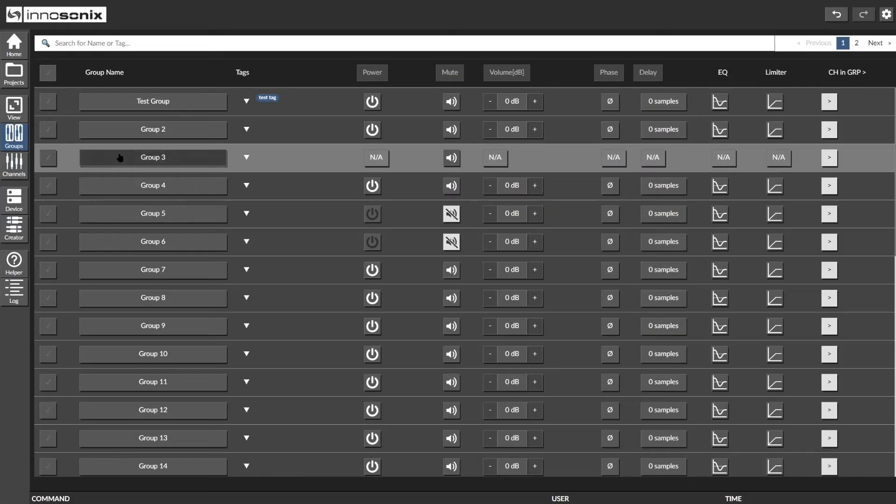
In the channels overview, examine CH 2's power and mute settings to compare its channel, group and output values
{"action": "left_click", "coordinate": [15, 163]}
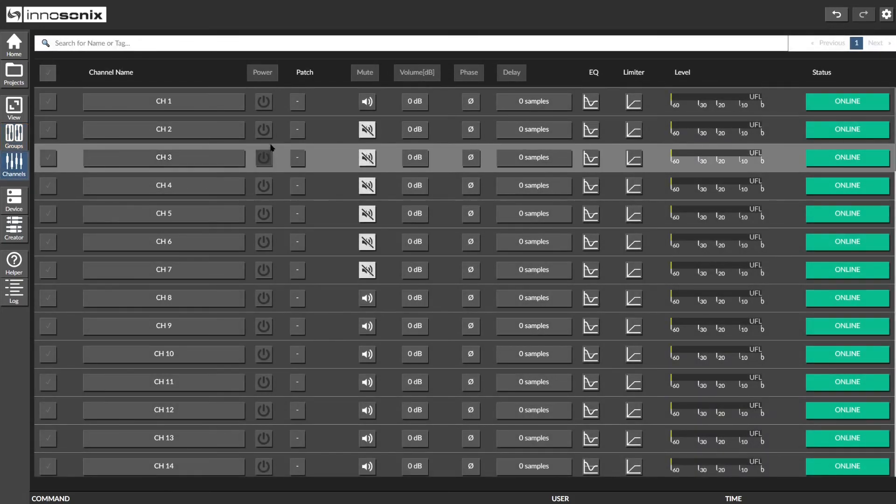
{"action": "left_click", "coordinate": [265, 131]}
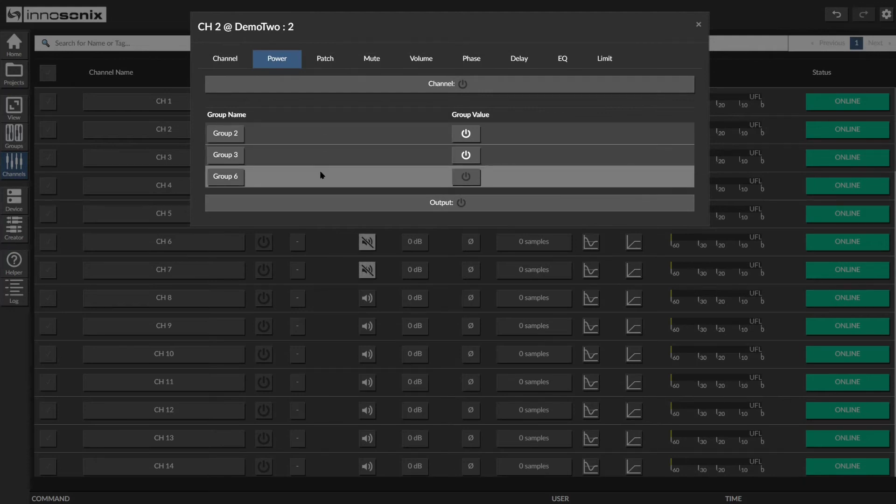
{"action": "left_click", "coordinate": [609, 240]}
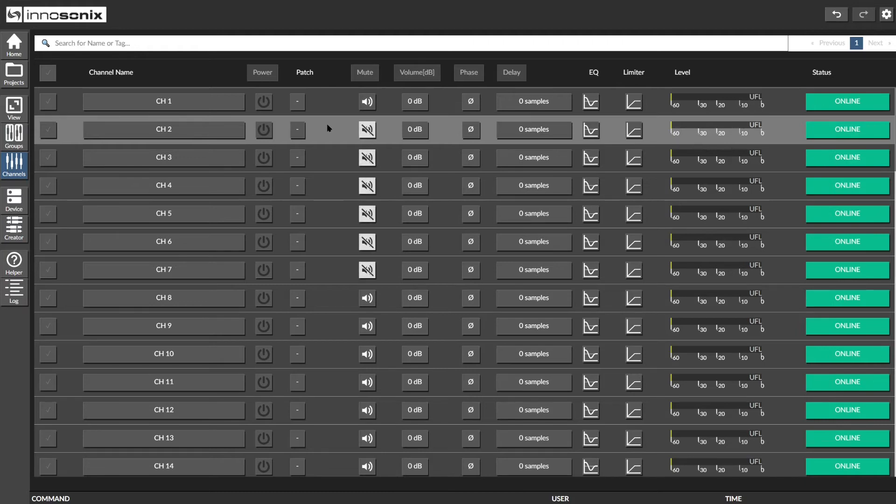
{"action": "left_click", "coordinate": [262, 133]}
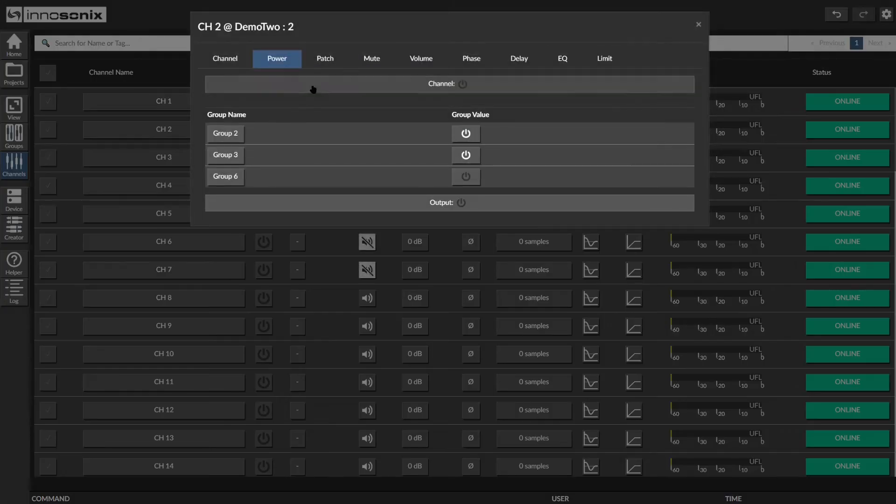
{"action": "left_click", "coordinate": [362, 59]}
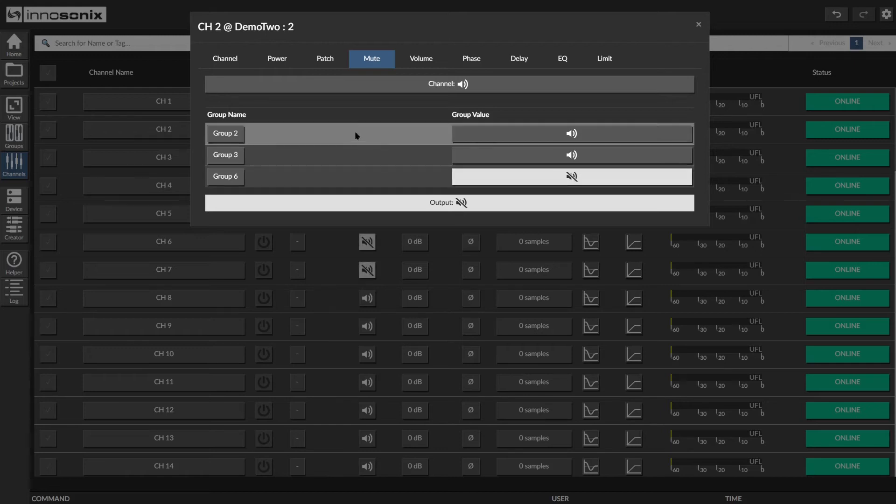
{"action": "left_click", "coordinate": [278, 64]}
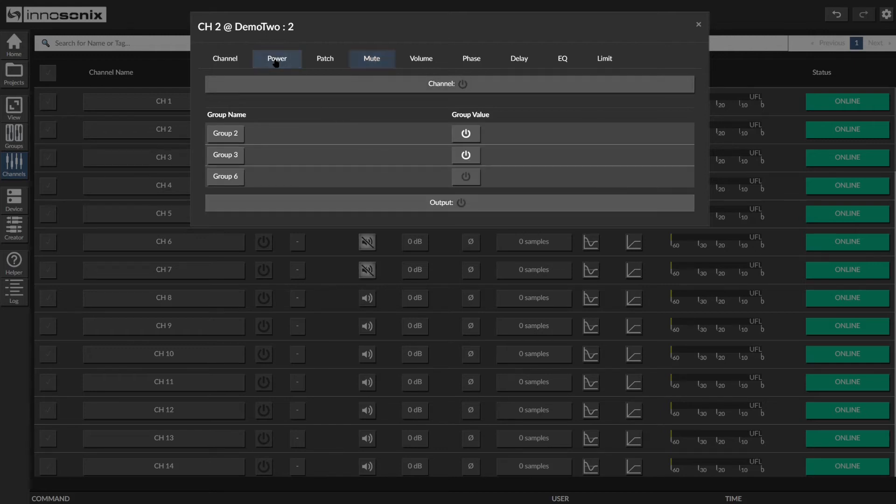
Toggle CH 2's channel power on and back off, invert the channel's phase and close its settings
{"action": "left_click", "coordinate": [355, 83]}
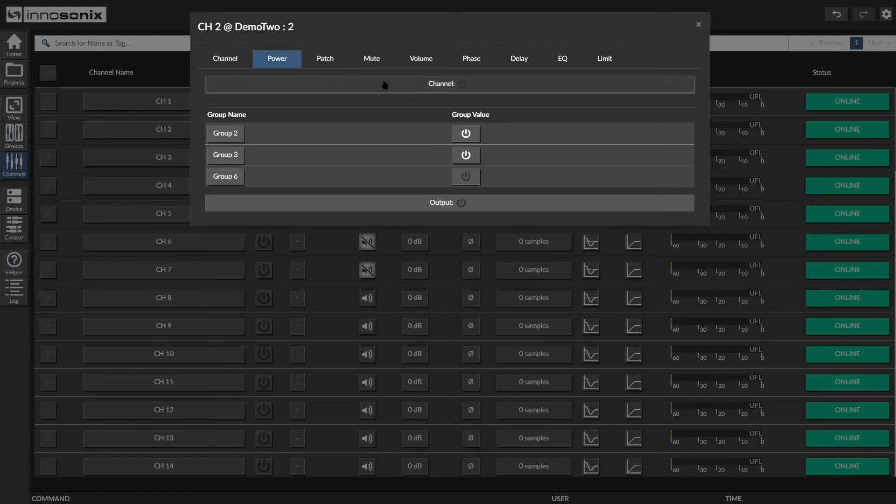
{"action": "left_click", "coordinate": [486, 91]}
{"action": "left_click", "coordinate": [461, 62]}
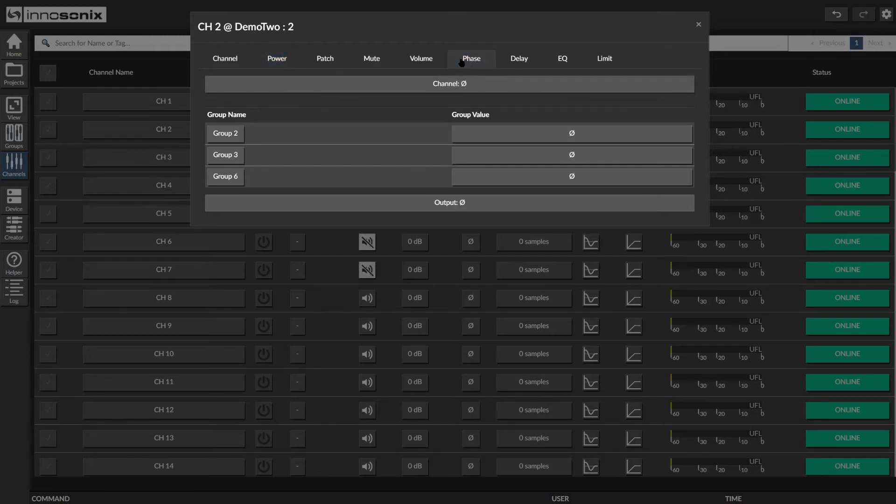
{"action": "left_click", "coordinate": [471, 84]}
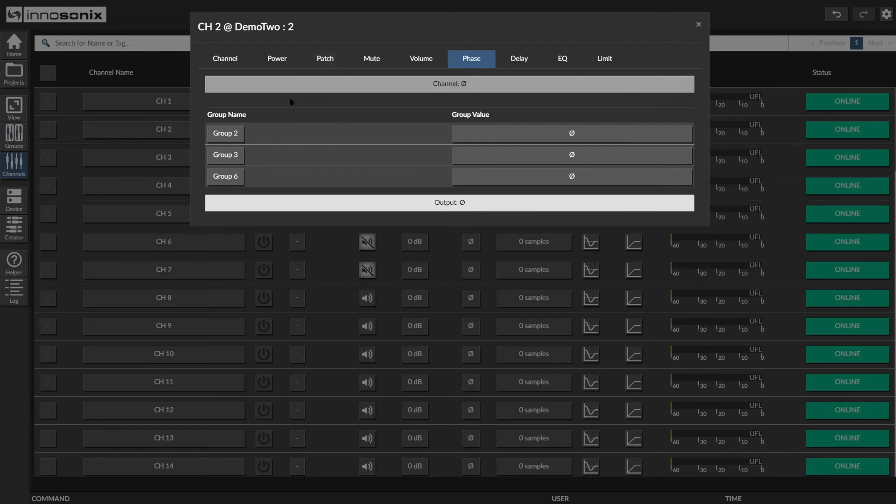
{"action": "left_click", "coordinate": [324, 242]}
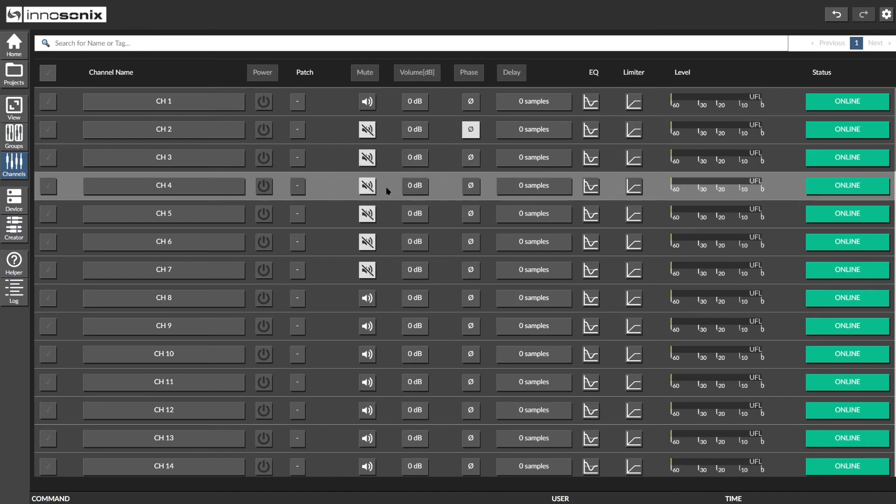
Set CH 3's channel volume to 5 dB and its channel delay to 4 samples, and close its settings
{"action": "left_click", "coordinate": [413, 159]}
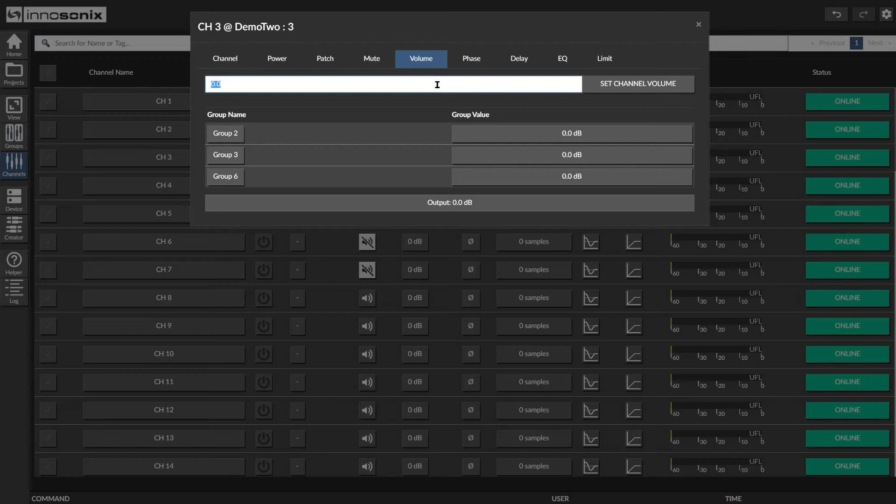
{"action": "type", "text": "5"}
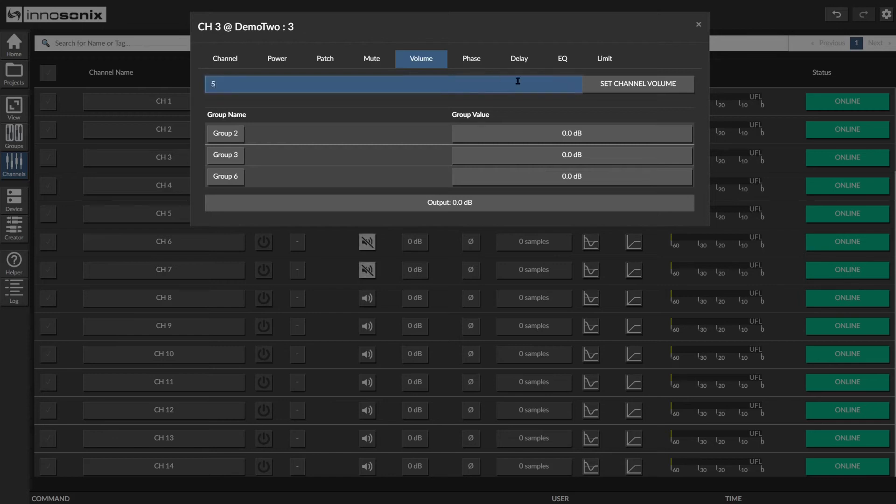
{"action": "left_click", "coordinate": [612, 93]}
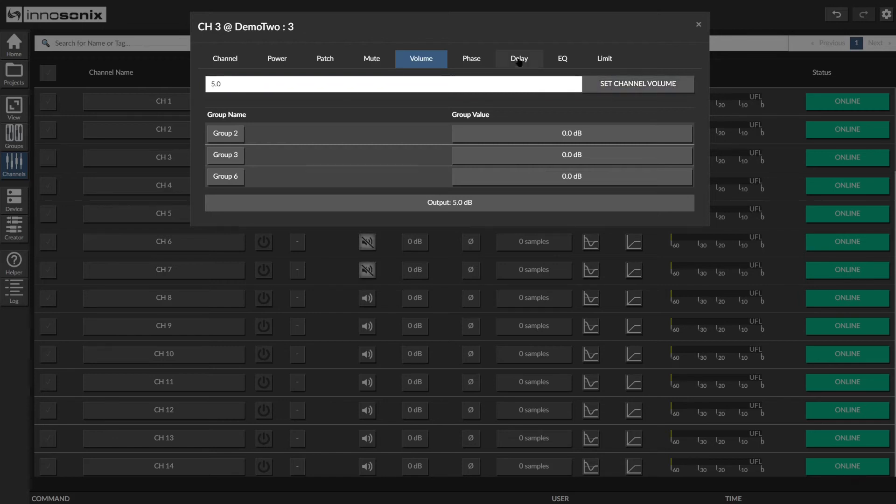
{"action": "left_click", "coordinate": [519, 59]}
{"action": "type", "text": "4"}
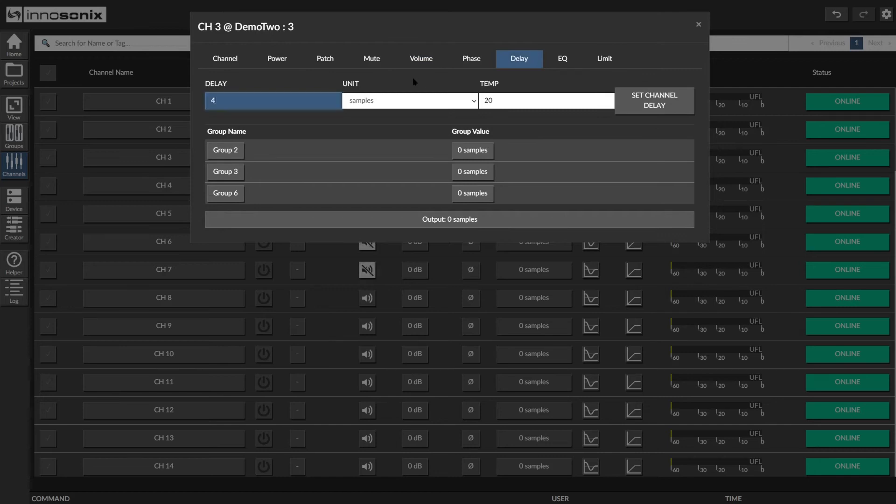
{"action": "left_click", "coordinate": [632, 107]}
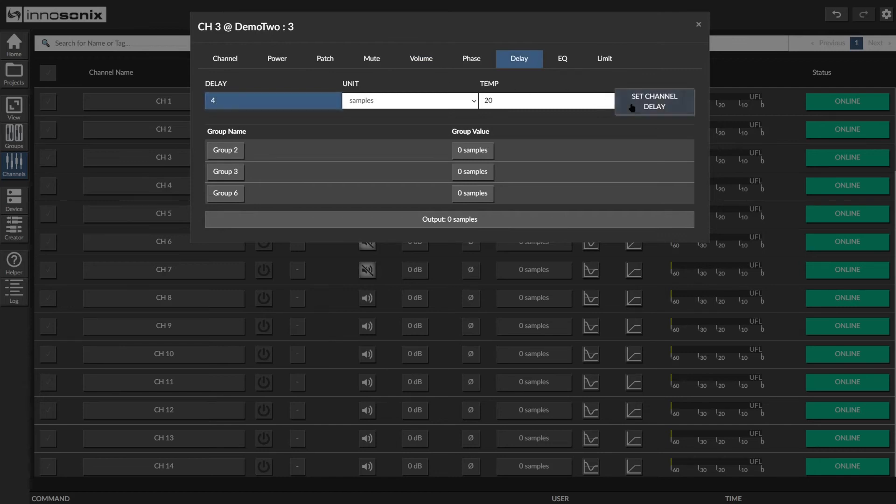
{"action": "left_click", "coordinate": [723, 155]}
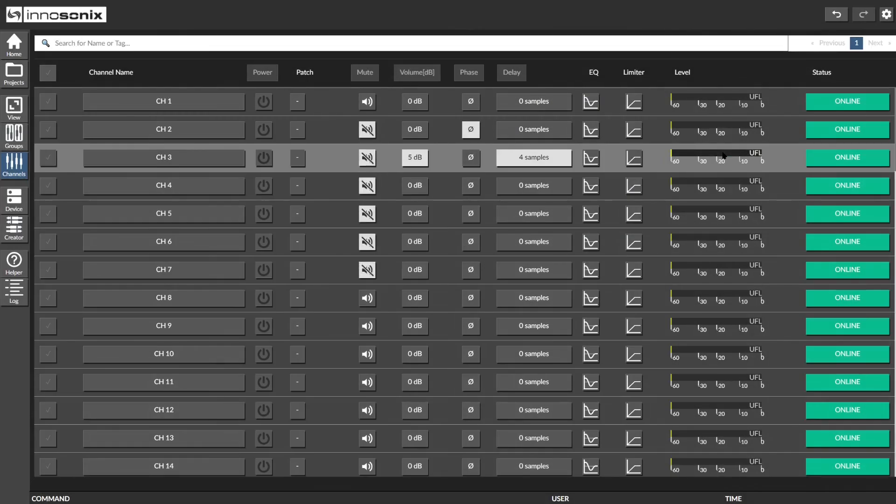
Add peak EQs at 1000 Hz, 0 dB, quality 1.0 to CH 3 past the 32-EQ limit, and move EQ 1 to about 284 Hz and 12 dB
{"action": "left_click", "coordinate": [591, 160]}
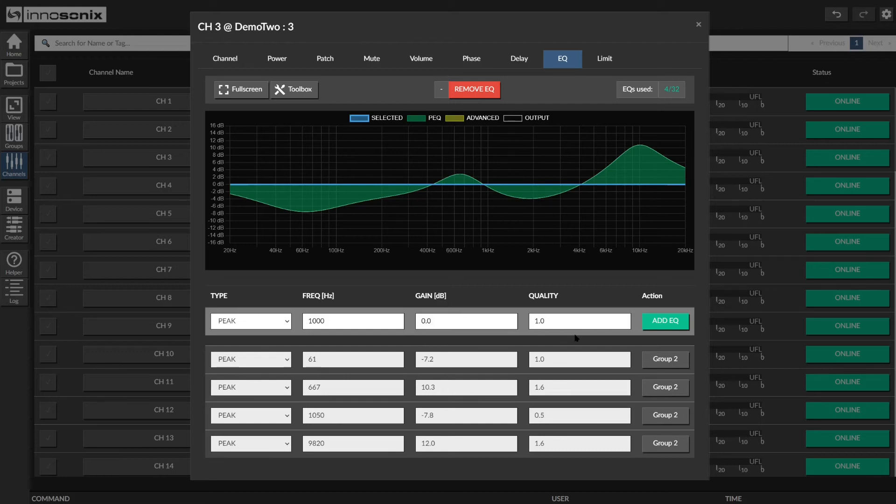
{"action": "left_click", "coordinate": [662, 323]}
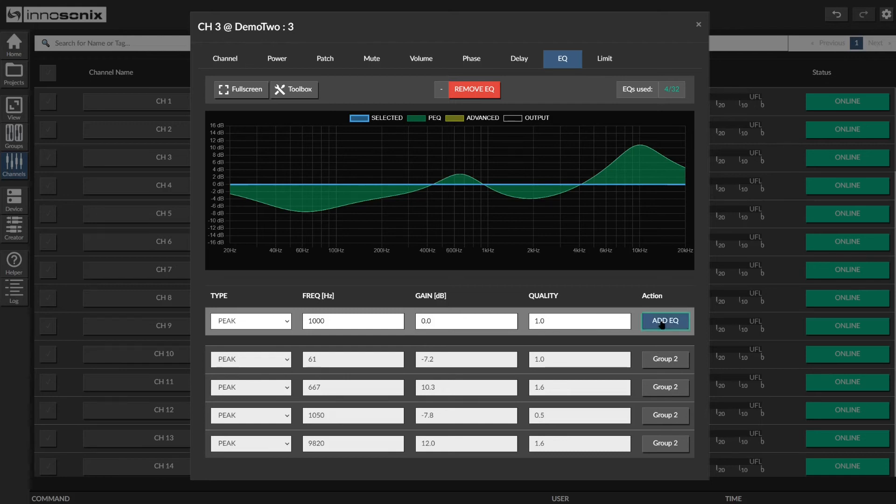
{"action": "left_click", "coordinate": [662, 323]}
{"action": "left_click", "coordinate": [662, 323]}
{"action": "left_click", "coordinate": [662, 323]}
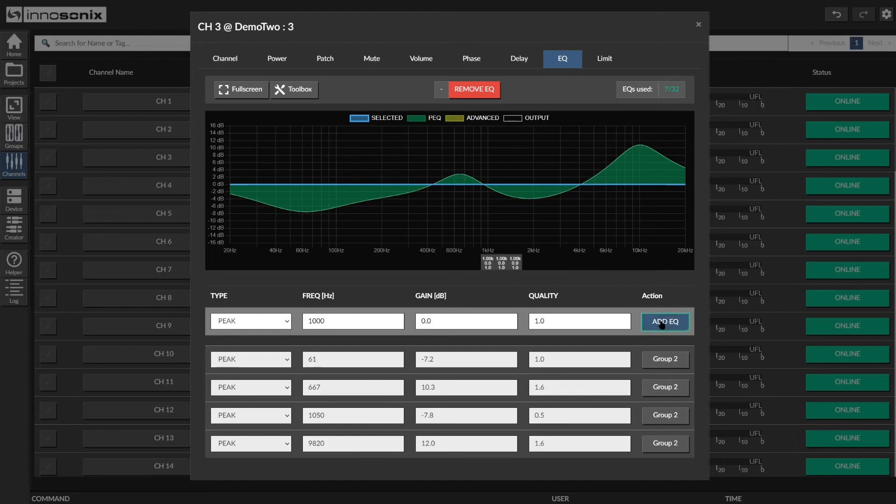
{"action": "left_click", "coordinate": [662, 323]}
{"action": "left_click", "coordinate": [662, 323]}
{"action": "left_click", "coordinate": [662, 323]}
{"action": "left_click", "coordinate": [662, 323]}
{"action": "left_click", "coordinate": [662, 323]}
{"action": "left_click", "coordinate": [662, 323]}
{"action": "left_click", "coordinate": [662, 323]}
{"action": "left_click", "coordinate": [662, 323]}
{"action": "left_click", "coordinate": [662, 323]}
{"action": "left_click", "coordinate": [661, 324]}
{"action": "left_click", "coordinate": [662, 324]}
{"action": "left_click", "coordinate": [662, 324]}
{"action": "left_click", "coordinate": [662, 325]}
{"action": "left_click", "coordinate": [662, 325]}
{"action": "left_click", "coordinate": [662, 325]}
{"action": "left_click", "coordinate": [662, 325]}
{"action": "left_click", "coordinate": [662, 325]}
{"action": "left_click", "coordinate": [661, 325]}
{"action": "left_click", "coordinate": [662, 326]}
{"action": "left_click", "coordinate": [662, 325]}
{"action": "left_click", "coordinate": [662, 324]}
{"action": "left_click", "coordinate": [662, 324]}
{"action": "left_click", "coordinate": [662, 325]}
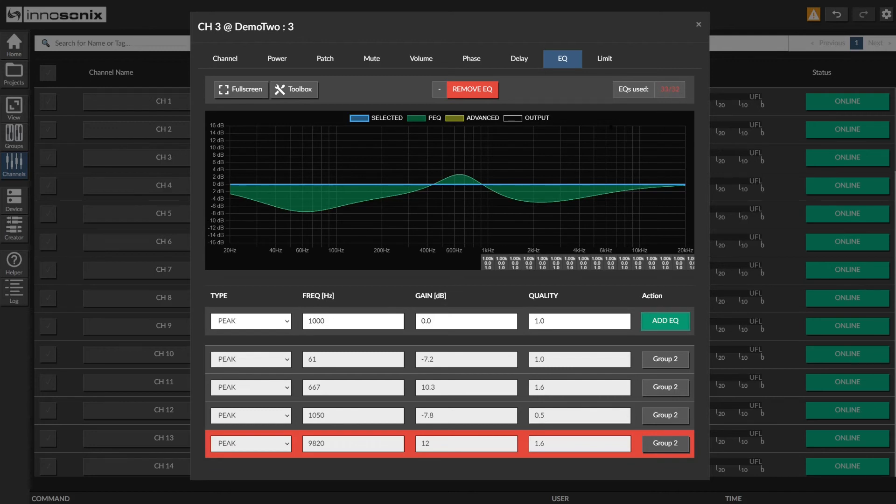
{"action": "left_click", "coordinate": [489, 265]}
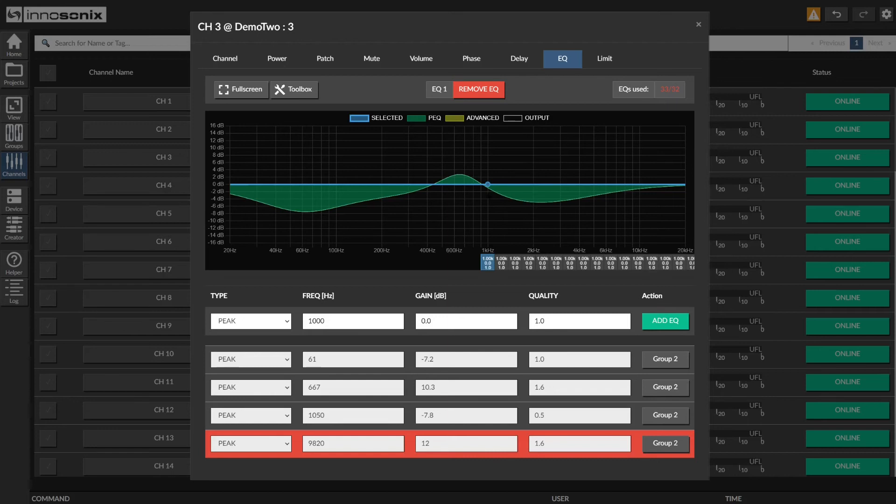
{"action": "left_click_drag", "start_coordinate": [487, 185], "coordinate": [400, 140]}
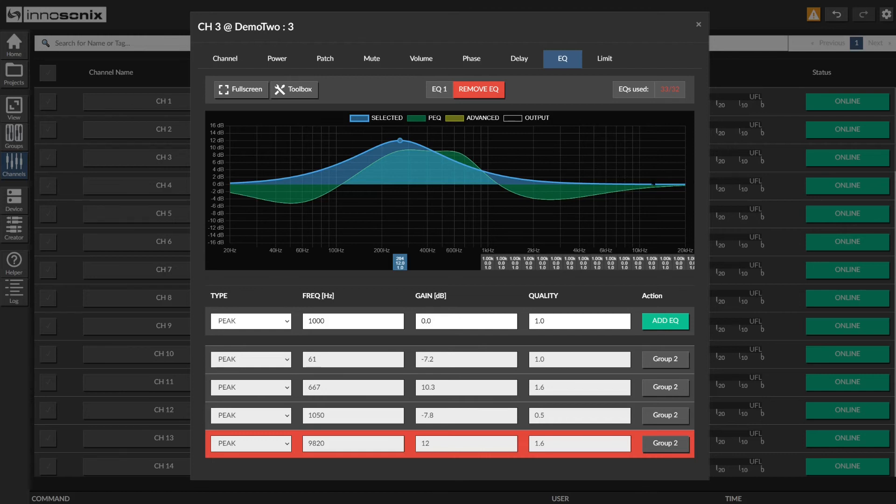
Enable CH 3's current limiter and both voltage limiters, apply the channel limiter settings and close the channel settings
{"action": "left_click", "coordinate": [604, 60]}
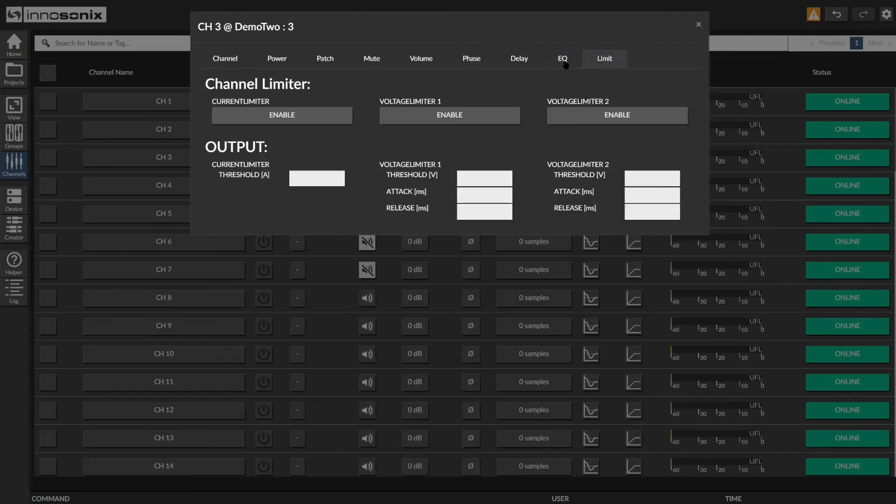
{"action": "left_click", "coordinate": [325, 115]}
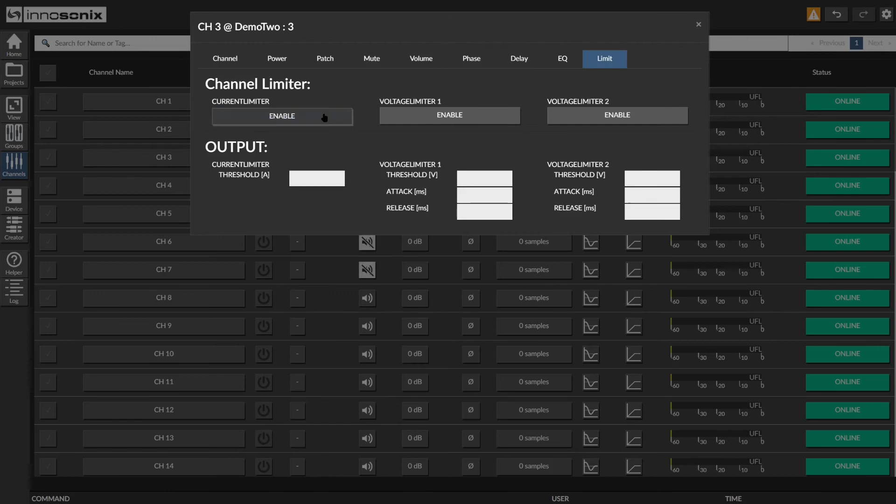
{"action": "left_click", "coordinate": [415, 118]}
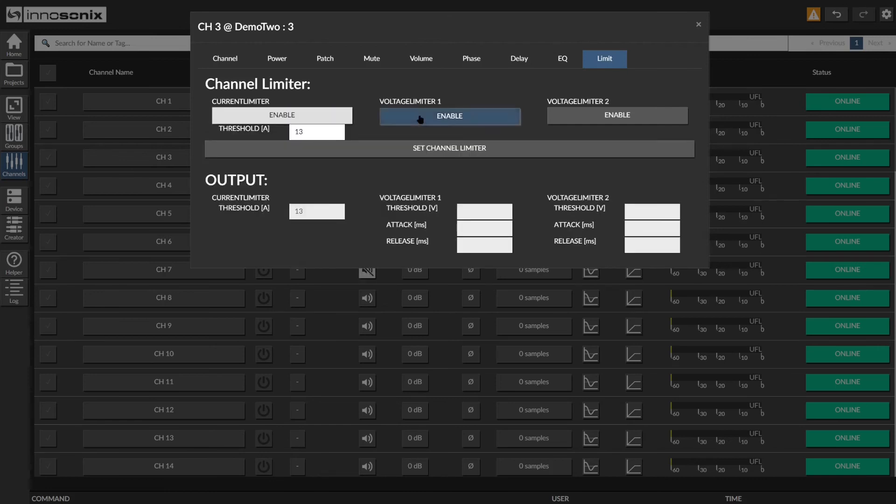
{"action": "left_click", "coordinate": [576, 115]}
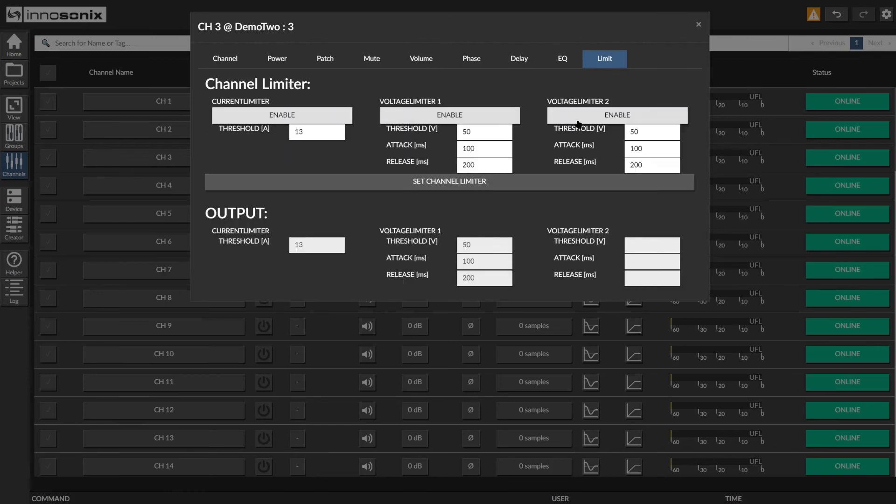
{"action": "left_click", "coordinate": [463, 187]}
{"action": "left_click", "coordinate": [730, 198]}
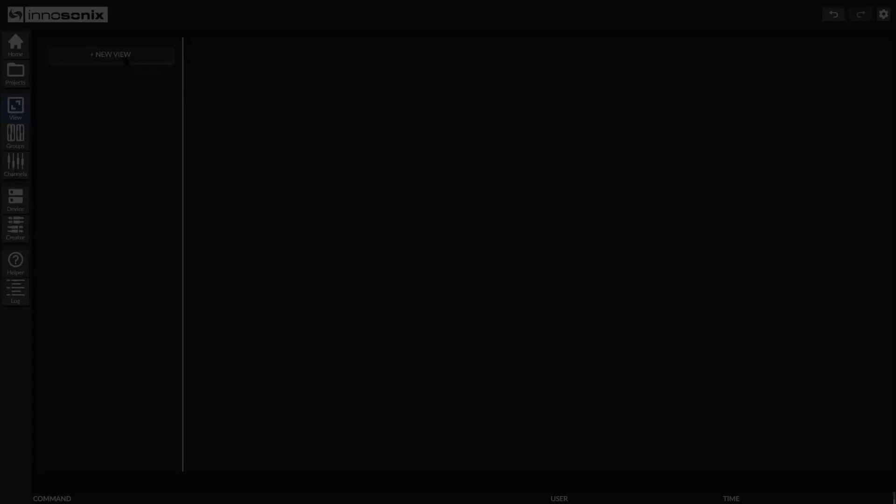
Create a new view named Demo Room 1 and add the bedroom floor plan as its background
{"action": "left_click", "coordinate": [118, 115]}
{"action": "left_click", "coordinate": [157, 121]}
{"action": "left_click", "coordinate": [56, 163]}
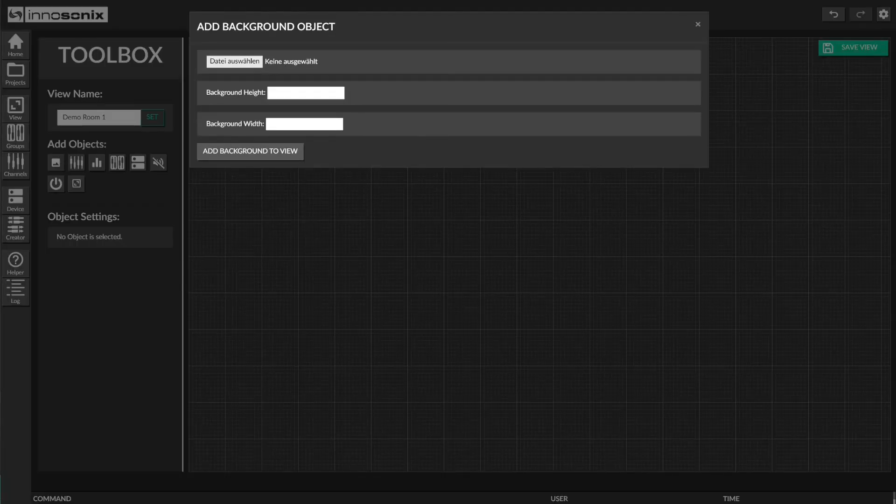
{"action": "left_click", "coordinate": [255, 151]}
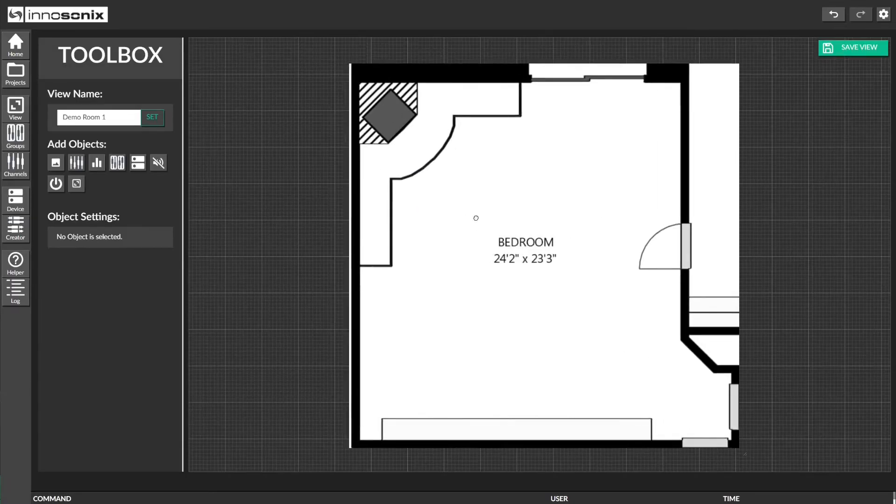
Add channel elements for Demo Room 1 Left and Right in the bedroom plan's upper corners, and a smaller Demo Room 1 Sub between them
{"action": "left_click", "coordinate": [82, 164]}
{"action": "left_click", "coordinate": [270, 87]}
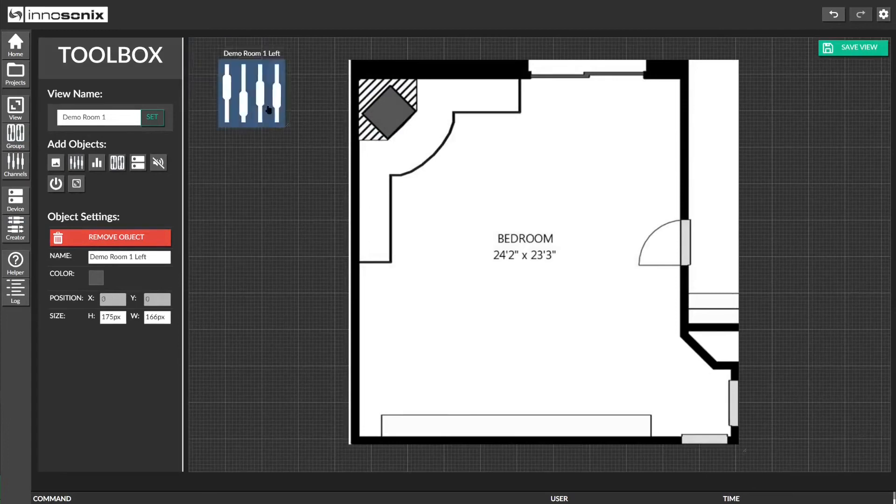
{"action": "left_click", "coordinate": [76, 163]}
{"action": "left_click", "coordinate": [274, 114]}
{"action": "left_click_drag", "start_coordinate": [245, 113], "coordinate": [663, 128]}
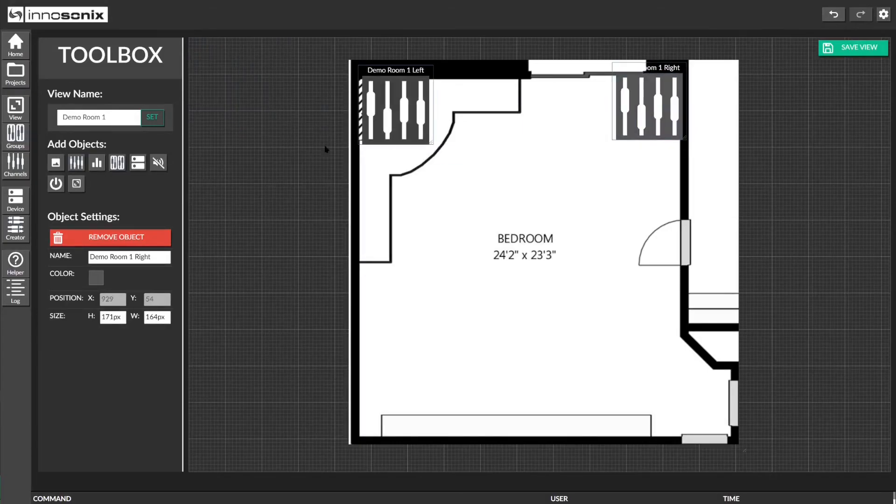
{"action": "left_click", "coordinate": [76, 163]}
{"action": "left_click_drag", "start_coordinate": [199, 89], "coordinate": [497, 89]}
Add a power element for the Demo Room 1 group beside the upper left of the floor plan and colour it red
{"action": "left_click", "coordinate": [142, 166]}
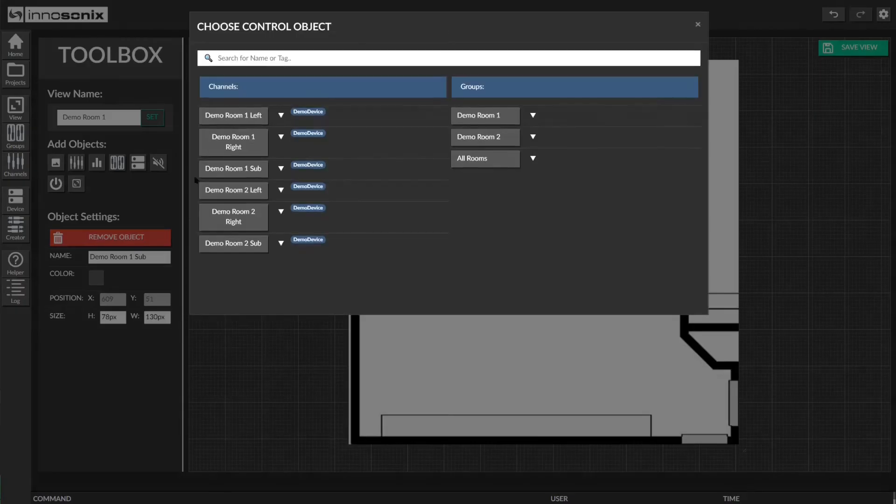
{"action": "left_click", "coordinate": [480, 115]}
{"action": "left_click_drag", "start_coordinate": [239, 84], "coordinate": [302, 103]}
{"action": "left_click", "coordinate": [96, 277]}
{"action": "left_click", "coordinate": [179, 295]}
{"action": "left_click", "coordinate": [240, 254]}
Add a mute element for the Demo Room 1 group below its power element, about 129 px wide and 151 px high
{"action": "left_click", "coordinate": [158, 163]}
{"action": "left_click", "coordinate": [480, 115]}
{"action": "left_click_drag", "start_coordinate": [229, 84], "coordinate": [300, 184]}
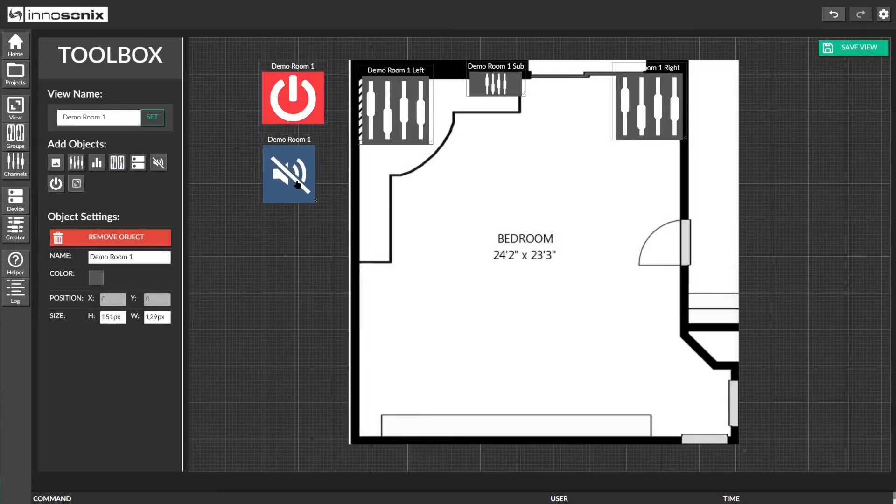
Add level meters for the three Demo Room 1 channels, stacked below the mute element, and save the view
{"action": "left_click", "coordinate": [96, 163]}
{"action": "left_click", "coordinate": [230, 82]}
{"action": "left_click_drag", "start_coordinate": [219, 58], "coordinate": [243, 244]}
{"action": "left_click", "coordinate": [97, 163]}
{"action": "left_click", "coordinate": [233, 107]}
{"action": "left_click_drag", "start_coordinate": [218, 56], "coordinate": [240, 282]}
{"action": "left_click", "coordinate": [97, 163]}
{"action": "left_click", "coordinate": [233, 131]}
{"action": "left_click_drag", "start_coordinate": [226, 56], "coordinate": [248, 307]}
{"action": "left_click", "coordinate": [838, 51]}
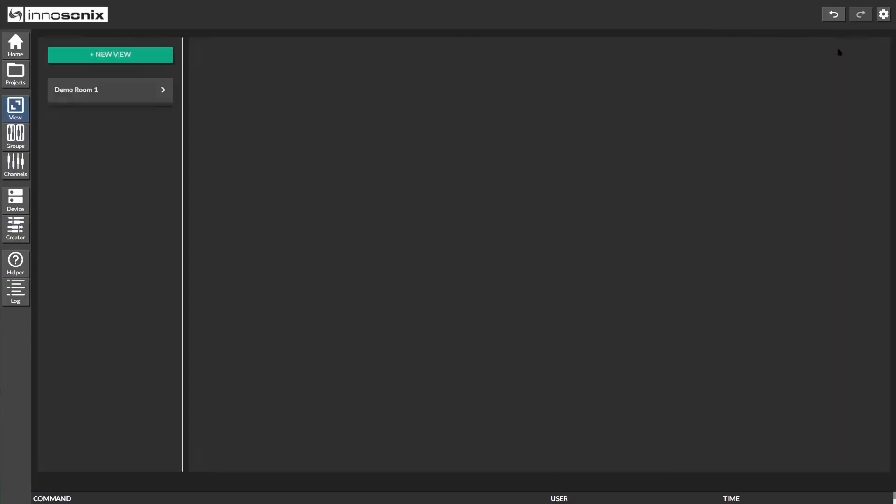
Create a new view named Demo Room 2 with livingRoomPlan.png as background, 903 high and 600 wide, placed mid-canvas
{"action": "left_click", "coordinate": [144, 56]}
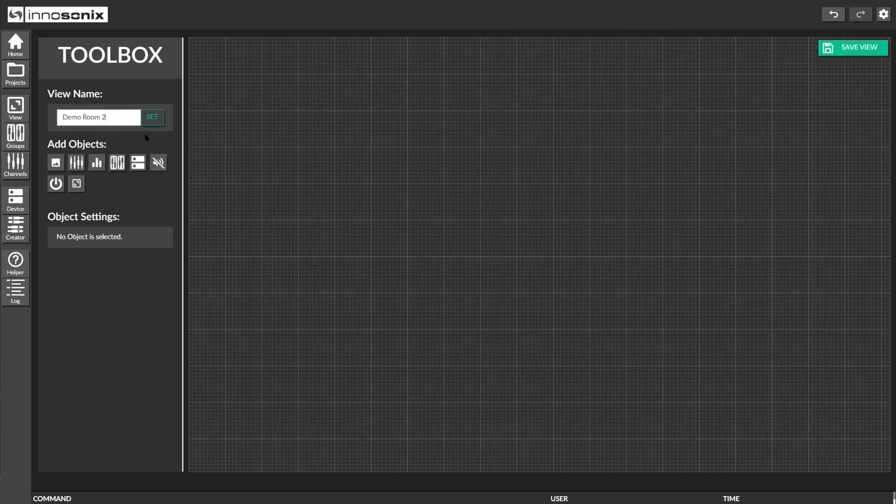
{"action": "left_click", "coordinate": [56, 163]}
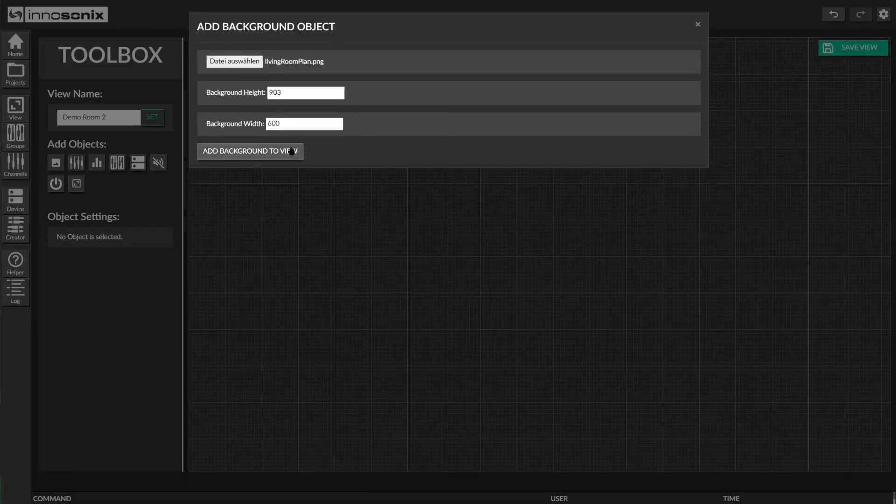
{"action": "left_click", "coordinate": [293, 152]}
{"action": "left_click_drag", "start_coordinate": [294, 156], "coordinate": [508, 168]}
Add channel elements for Demo Room 2 Left, Right and Sub along the family room's upper wall, with Sub in the middle
{"action": "left_click", "coordinate": [76, 162]}
{"action": "left_click", "coordinate": [238, 153]}
{"action": "left_click_drag", "start_coordinate": [238, 85], "coordinate": [458, 90]}
{"action": "left_click", "coordinate": [77, 163]}
{"action": "left_click", "coordinate": [273, 174]}
{"action": "left_click_drag", "start_coordinate": [216, 77], "coordinate": [621, 76]}
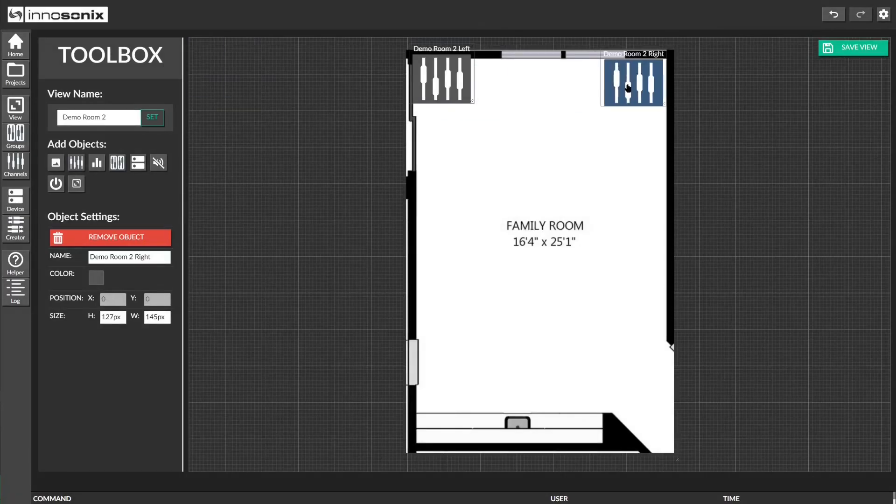
{"action": "left_click", "coordinate": [76, 162]}
{"action": "left_click", "coordinate": [269, 196]}
{"action": "left_click_drag", "start_coordinate": [229, 70], "coordinate": [534, 65]}
Add level meters for Demo Room 2 Left, Right and Sub, stacked in that order to the left of the floor plan
{"action": "left_click", "coordinate": [97, 162]}
{"action": "left_click", "coordinate": [269, 152]}
{"action": "left_click_drag", "start_coordinate": [217, 66], "coordinate": [316, 81]}
{"action": "left_click", "coordinate": [97, 162]}
{"action": "left_click", "coordinate": [270, 173]}
{"action": "left_click_drag", "start_coordinate": [219, 63], "coordinate": [315, 125]}
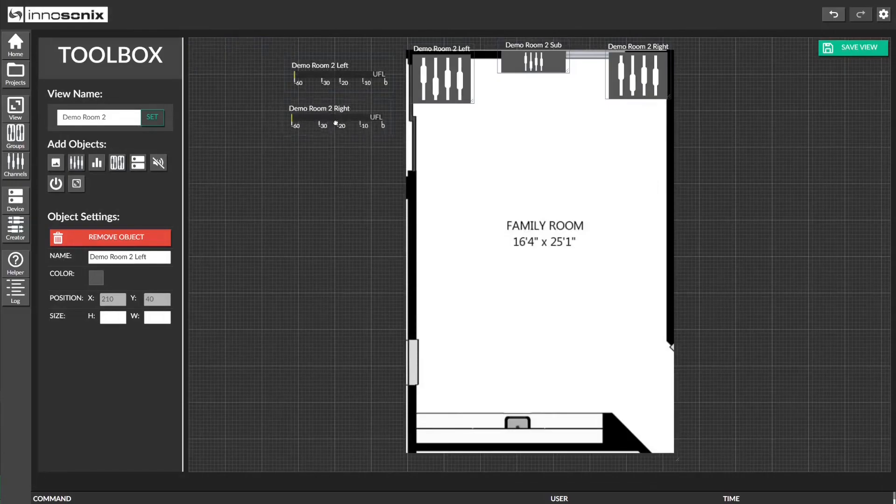
{"action": "left_click", "coordinate": [96, 163]}
{"action": "left_click", "coordinate": [276, 195]}
{"action": "left_click_drag", "start_coordinate": [245, 62], "coordinate": [340, 169]}
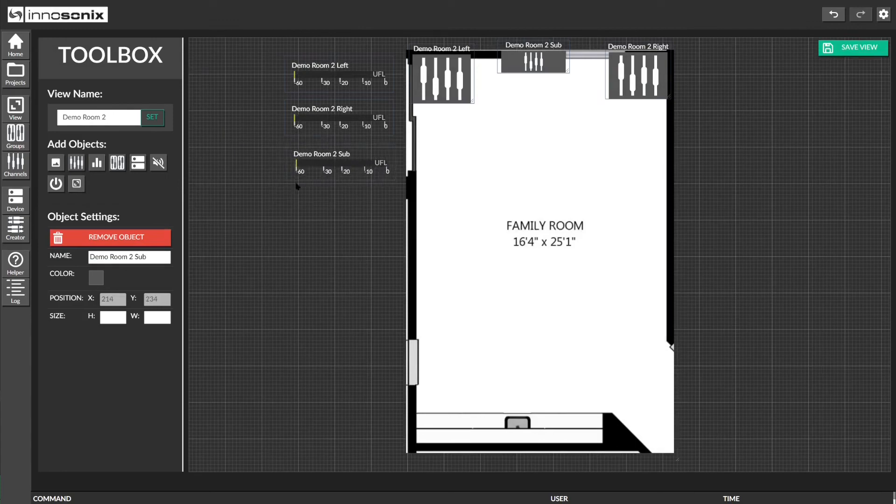
Add a mute element for the Demo Room 2 group below the Demo Room 2 Sub level meter
{"action": "left_click", "coordinate": [117, 162]}
{"action": "left_click", "coordinate": [117, 169]}
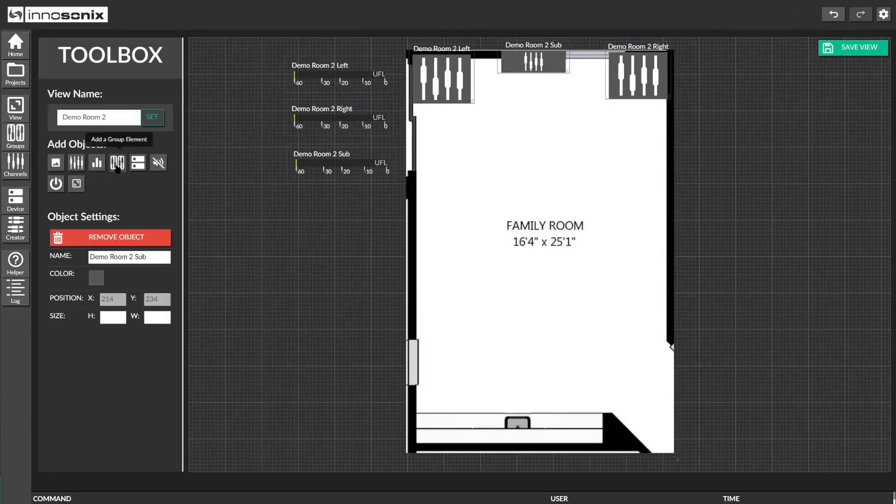
{"action": "left_click", "coordinate": [158, 162]}
{"action": "left_click_drag", "start_coordinate": [214, 73], "coordinate": [338, 231]}
Add a power element for the Demo Room 2 group below its mute element, about 149 by 183 px, and colour it red
{"action": "left_click", "coordinate": [56, 183]}
{"action": "left_click_drag", "start_coordinate": [206, 66], "coordinate": [371, 350]}
{"action": "left_click", "coordinate": [96, 277]}
{"action": "left_click", "coordinate": [164, 290]}
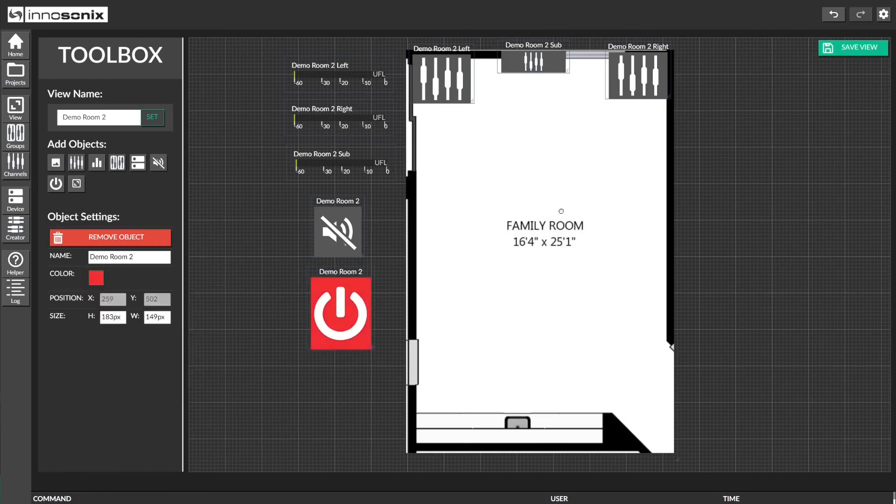
Save the Demo Room 2 view and create a new view named Control View
{"action": "left_click", "coordinate": [854, 47]}
{"action": "left_click", "coordinate": [132, 60]}
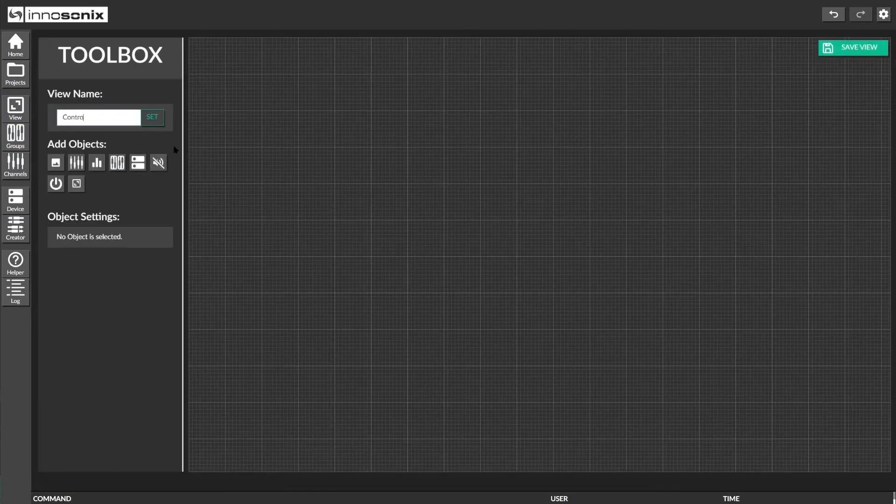
{"action": "left_click", "coordinate": [153, 117]}
Add the full apartment floor plan as the background image and scale it down near the middle of the view
{"action": "left_click", "coordinate": [55, 163]}
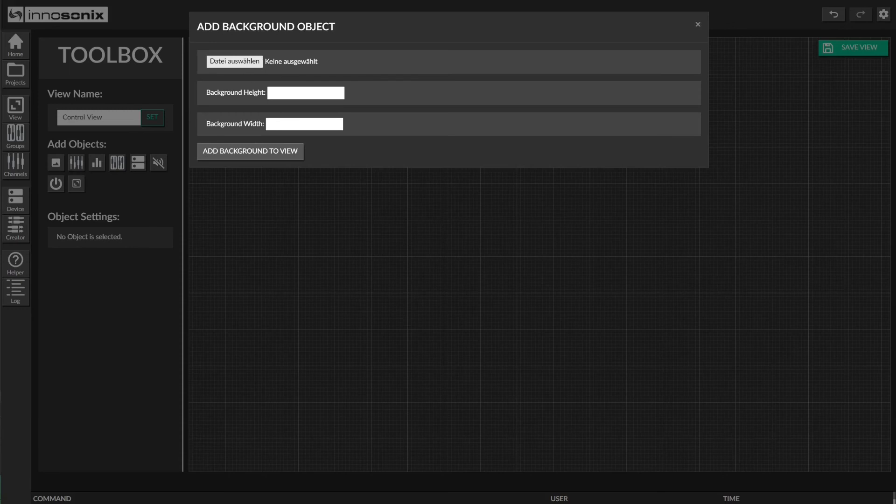
{"action": "left_click", "coordinate": [250, 151]}
{"action": "left_click_drag", "start_coordinate": [710, 398], "coordinate": [432, 196]}
{"action": "left_click_drag", "start_coordinate": [612, 374], "coordinate": [572, 117]}
{"action": "left_click_drag", "start_coordinate": [768, 419], "coordinate": [350, 124]}
{"action": "left_click_drag", "start_coordinate": [325, 114], "coordinate": [728, 358]}
{"action": "left_click_drag", "start_coordinate": [751, 367], "coordinate": [656, 281]}
{"action": "left_click_drag", "start_coordinate": [528, 126], "coordinate": [554, 223]}
Add group elements for Demo Room 1 and Demo Room 2 side by side above the floor plan, the second about 131 by 120 px
{"action": "left_click", "coordinate": [77, 162]}
{"action": "left_click", "coordinate": [312, 88]}
{"action": "left_click_drag", "start_coordinate": [313, 77], "coordinate": [366, 71]}
{"action": "left_click_drag", "start_coordinate": [367, 77], "coordinate": [403, 101]}
{"action": "left_click_drag", "start_coordinate": [381, 86], "coordinate": [417, 86]}
{"action": "left_click", "coordinate": [117, 163]}
{"action": "left_click", "coordinate": [289, 108]}
{"action": "left_click_drag", "start_coordinate": [224, 72], "coordinate": [509, 95]}
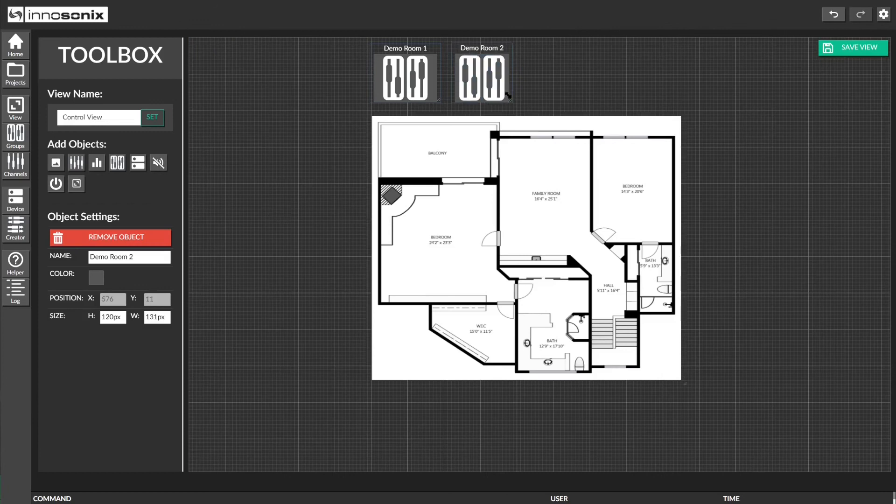
Colour the Demo Room 1 group element cyan and the Demo Room 2 group element green
{"action": "left_click", "coordinate": [405, 78]}
{"action": "left_click", "coordinate": [96, 278]}
{"action": "left_click", "coordinate": [159, 361]}
{"action": "left_click", "coordinate": [161, 290]}
{"action": "left_click", "coordinate": [482, 79]}
{"action": "left_click", "coordinate": [96, 278]}
{"action": "left_click", "coordinate": [169, 361]}
{"action": "left_click", "coordinate": [161, 290]}
Add a power element and a mute element for the All Rooms group, stacked to the left of the floor plan
{"action": "left_click", "coordinate": [56, 183]}
{"action": "left_click", "coordinate": [472, 158]}
{"action": "left_click_drag", "start_coordinate": [222, 71], "coordinate": [282, 130]}
{"action": "left_click", "coordinate": [159, 162]}
{"action": "left_click", "coordinate": [473, 158]}
{"action": "left_click_drag", "start_coordinate": [216, 66], "coordinate": [273, 209]}
{"action": "left_click_drag", "start_coordinate": [279, 214], "coordinate": [315, 250]}
Add a view reference to Demo Room 1 around the large bedroom, coloured with the cyan sampled from its group element
{"action": "left_click", "coordinate": [76, 183]}
{"action": "left_click", "coordinate": [268, 89]}
{"action": "left_click_drag", "start_coordinate": [208, 56], "coordinate": [497, 303]}
{"action": "left_click", "coordinate": [96, 277]}
{"action": "left_click", "coordinate": [98, 360]}
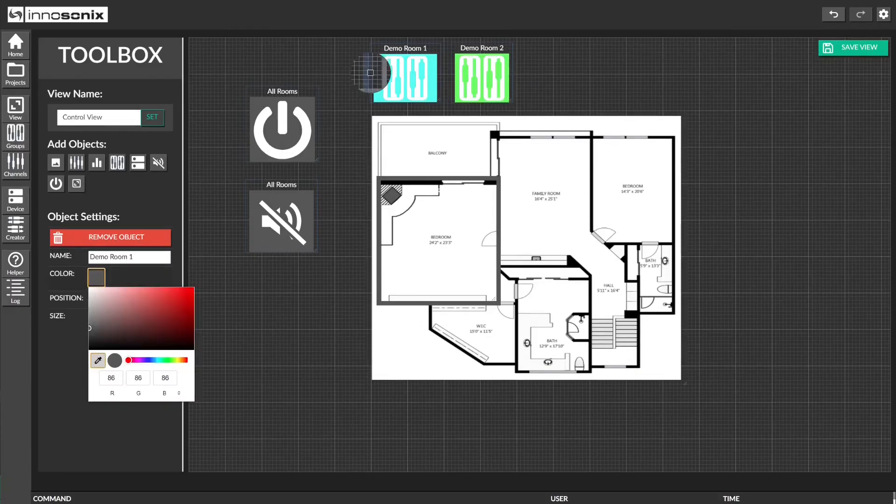
{"action": "left_click", "coordinate": [396, 78]}
{"action": "left_click", "coordinate": [153, 279]}
Add a view reference to Demo Room 2 around the family room, about 204 by 277 px, with the green sampled from its group element
{"action": "left_click", "coordinate": [77, 184]}
{"action": "left_click", "coordinate": [255, 116]}
{"action": "left_click_drag", "start_coordinate": [207, 58], "coordinate": [591, 259]}
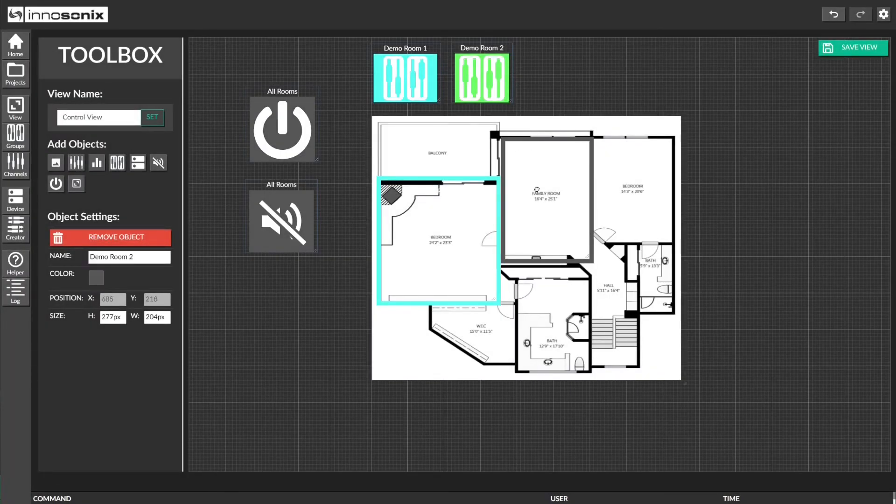
{"action": "left_click", "coordinate": [96, 278]}
{"action": "left_click", "coordinate": [99, 360]}
{"action": "left_click", "coordinate": [471, 71]}
{"action": "left_click", "coordinate": [159, 277]}
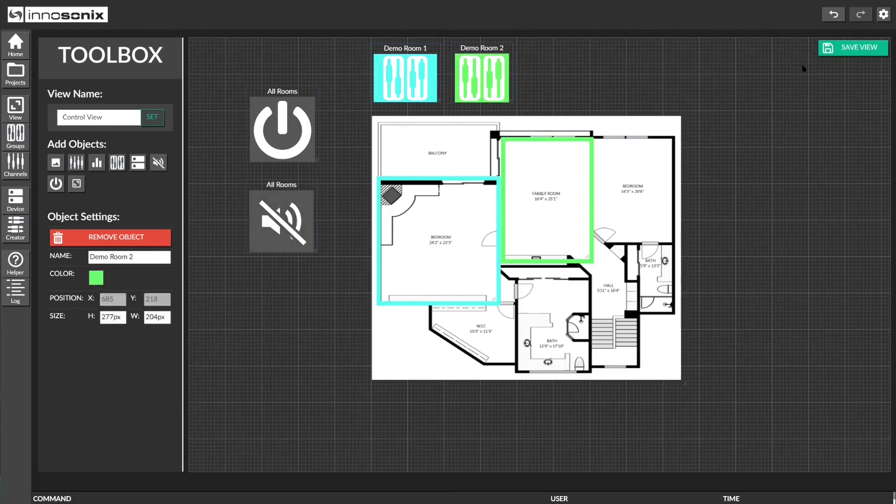
Save the Control View and look through the Demo Room 1 group's EQ, limiter and group settings
{"action": "left_click", "coordinate": [854, 47]}
{"action": "left_click", "coordinate": [406, 88]}
{"action": "left_click", "coordinate": [517, 64]}
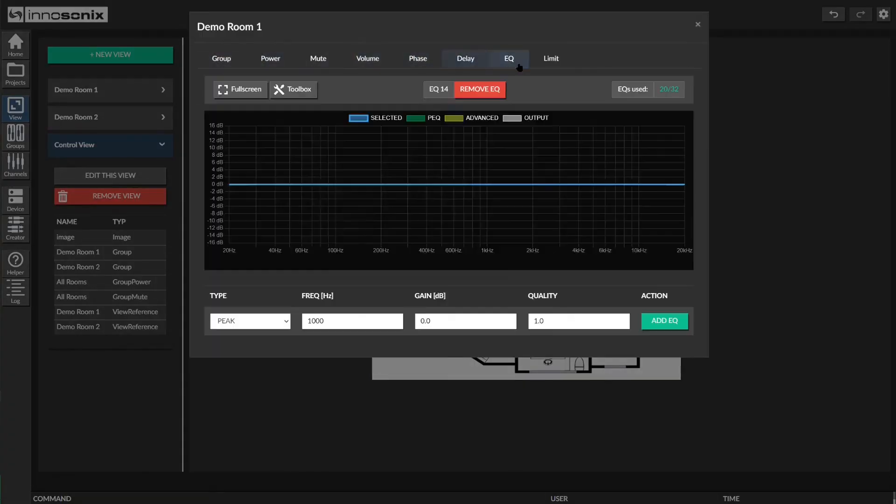
{"action": "left_click", "coordinate": [551, 63]}
{"action": "left_click", "coordinate": [228, 60]}
{"action": "left_click", "coordinate": [698, 25]}
Test the All Rooms power control, open the Demo Room 1 view through the bedroom reference and test its mute control
{"action": "left_click", "coordinate": [304, 154]}
{"action": "left_click", "coordinate": [304, 154]}
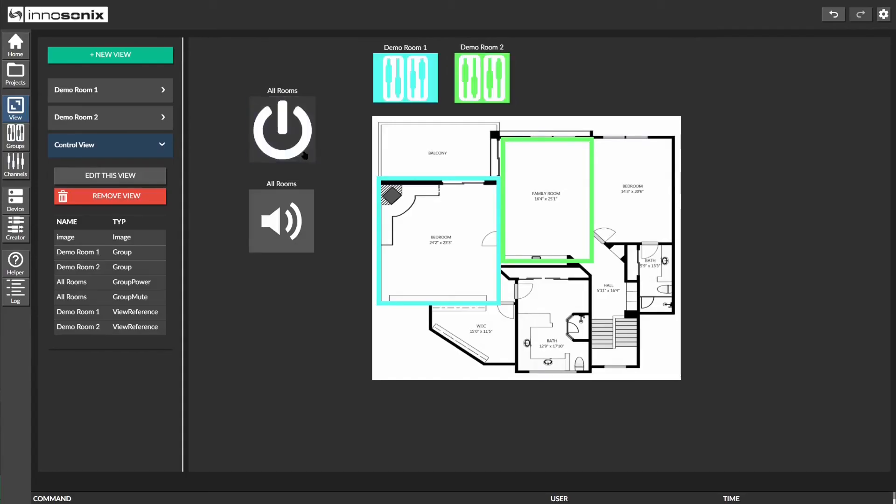
{"action": "left_click", "coordinate": [418, 244]}
{"action": "left_click", "coordinate": [307, 172]}
{"action": "left_click", "coordinate": [306, 172]}
Inspect the channel settings in the Demo Room 1 view, including EQ and limiter, and return to the Control View
{"action": "left_click", "coordinate": [396, 111]}
{"action": "left_click", "coordinate": [451, 254]}
{"action": "left_click", "coordinate": [498, 86]}
{"action": "left_click", "coordinate": [518, 60]}
{"action": "left_click", "coordinate": [568, 60]}
{"action": "left_click", "coordinate": [698, 25]}
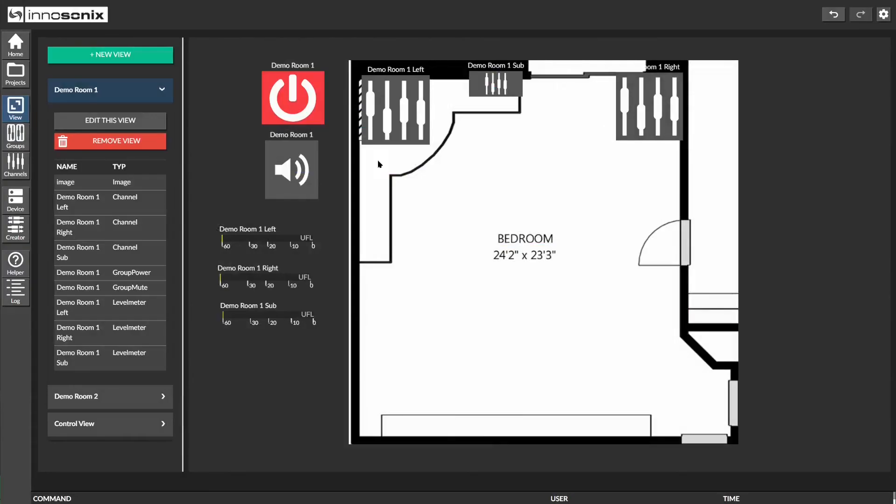
{"action": "left_click", "coordinate": [119, 424]}
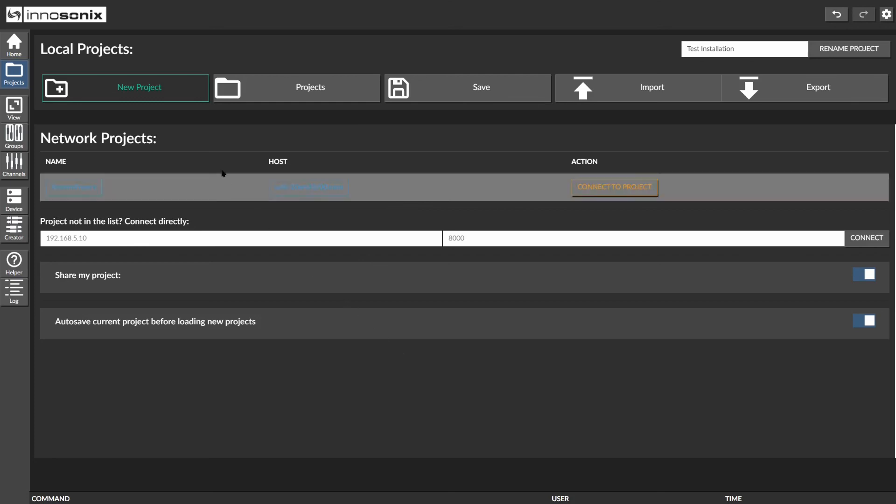
Look at the new-project form, dismiss it and save the current project with the comment "project init"
{"action": "left_click", "coordinate": [175, 92]}
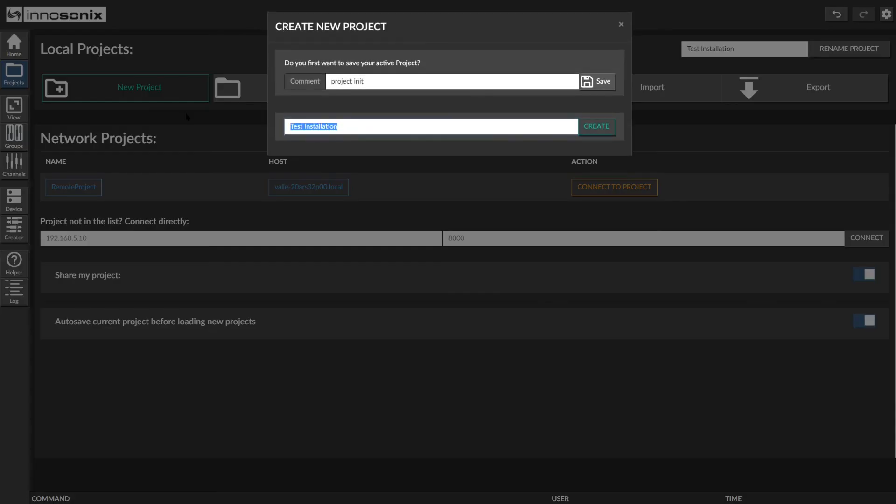
{"action": "left_click", "coordinate": [186, 117]}
{"action": "left_click", "coordinate": [460, 100]}
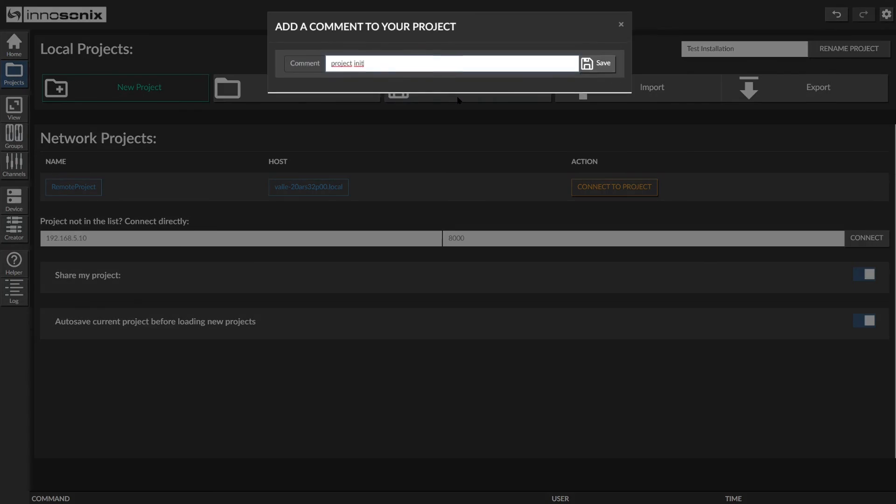
{"action": "key", "text": "Return"}
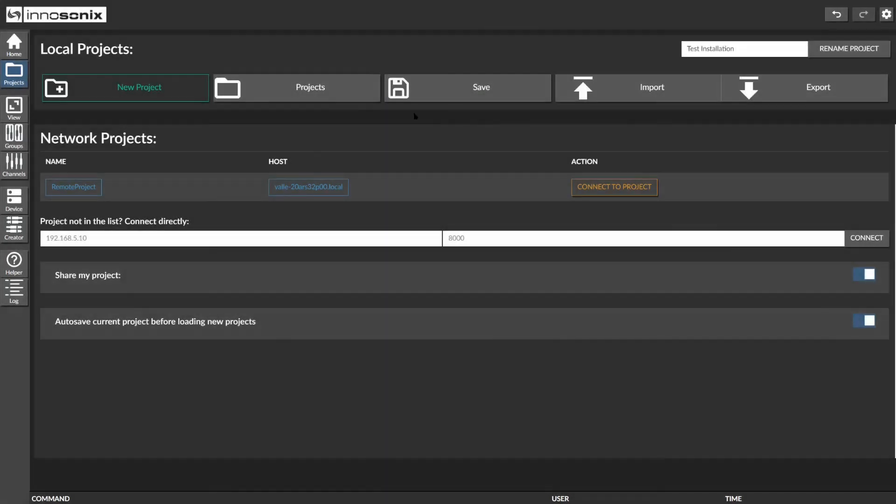
View the list of available projects, and open the export dialog for Test Installation and cancel it
{"action": "left_click", "coordinate": [350, 102]}
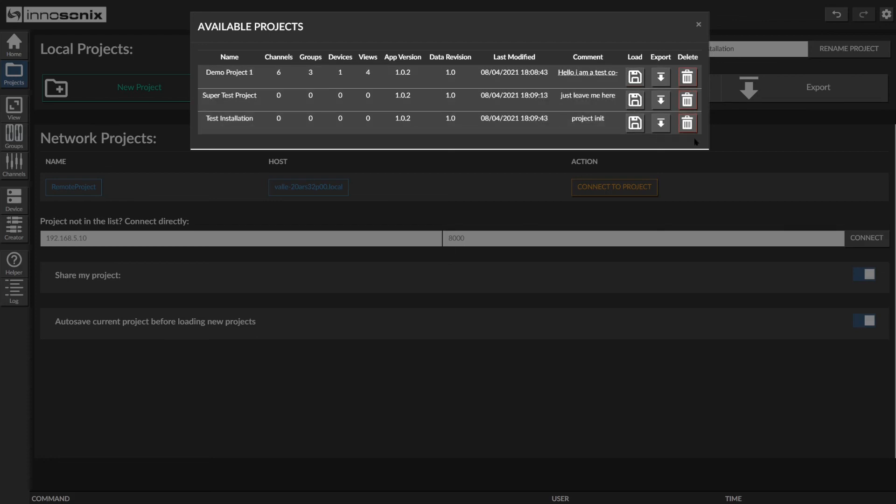
{"action": "left_click", "coordinate": [742, 145]}
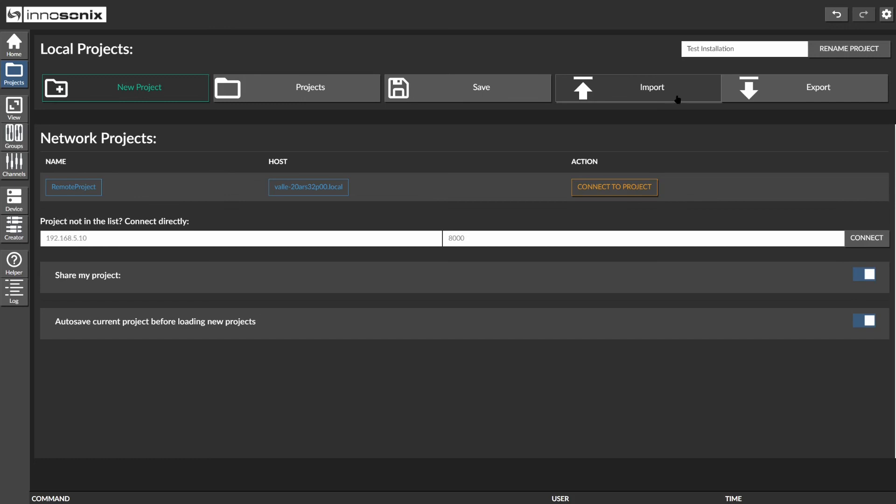
{"action": "left_click", "coordinate": [777, 94]}
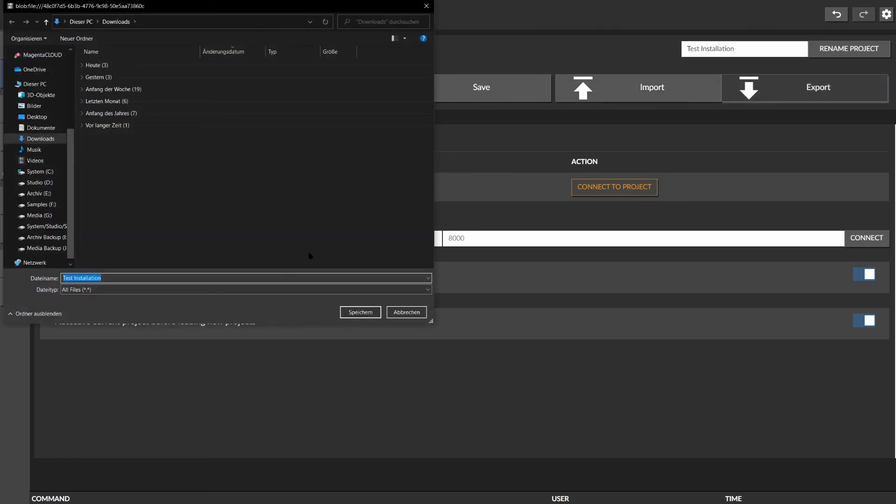
{"action": "left_click", "coordinate": [419, 312]}
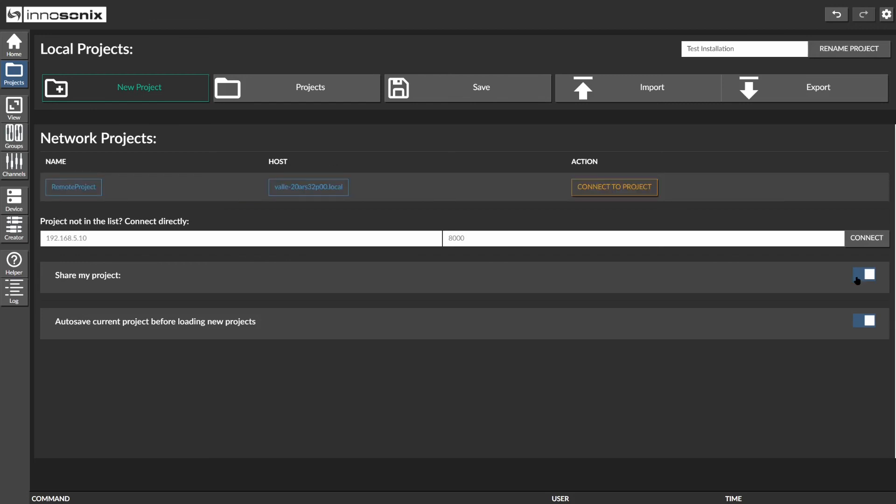
Switch autosaving before loading new projects to its opposite state and back again
{"action": "left_click", "coordinate": [860, 324]}
{"action": "left_click", "coordinate": [859, 324]}
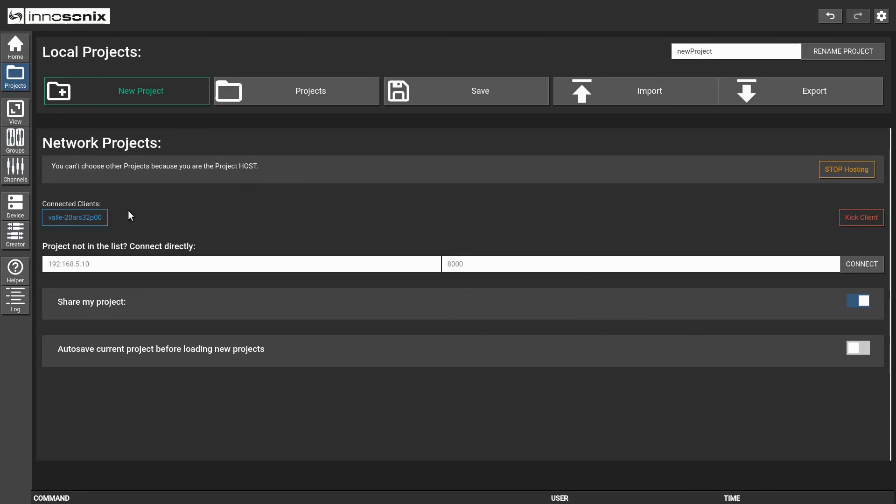
Kick the connected client from the hosted project and connect to the network project newProject
{"action": "left_click", "coordinate": [844, 221]}
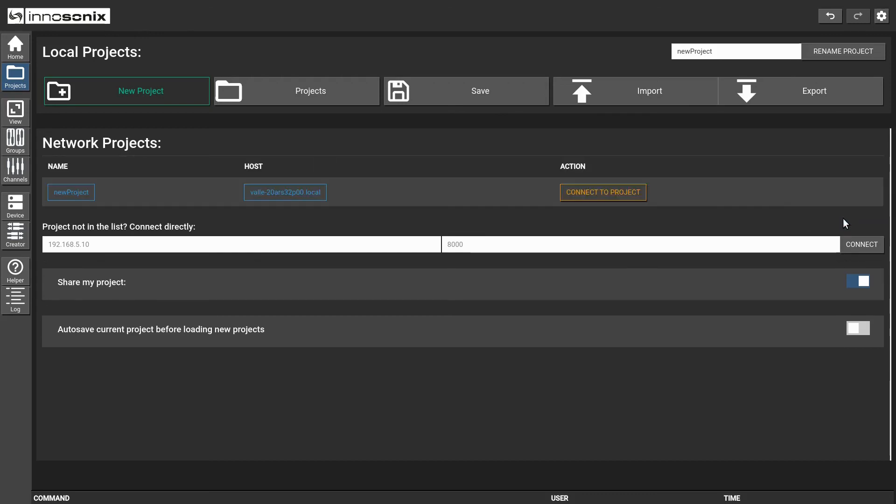
{"action": "left_click", "coordinate": [602, 198]}
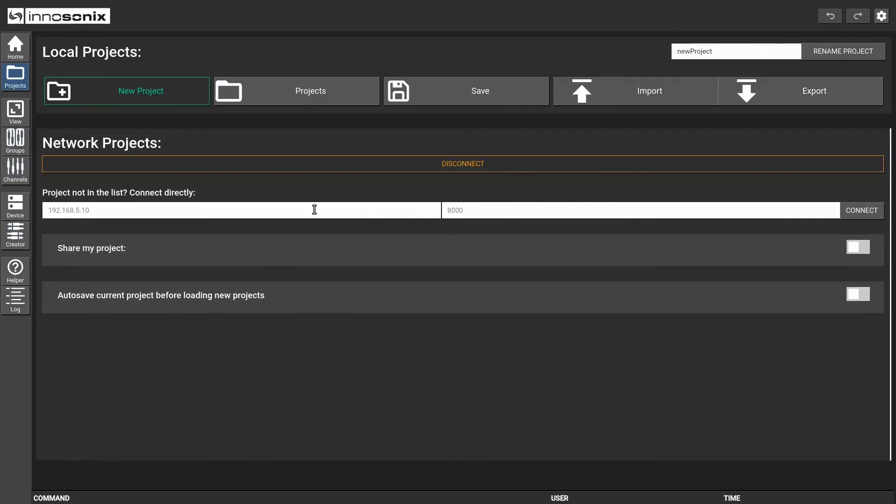
Look through the connected project's channels and groups, and view the list of available projects
{"action": "left_click", "coordinate": [22, 173]}
{"action": "left_click", "coordinate": [18, 149]}
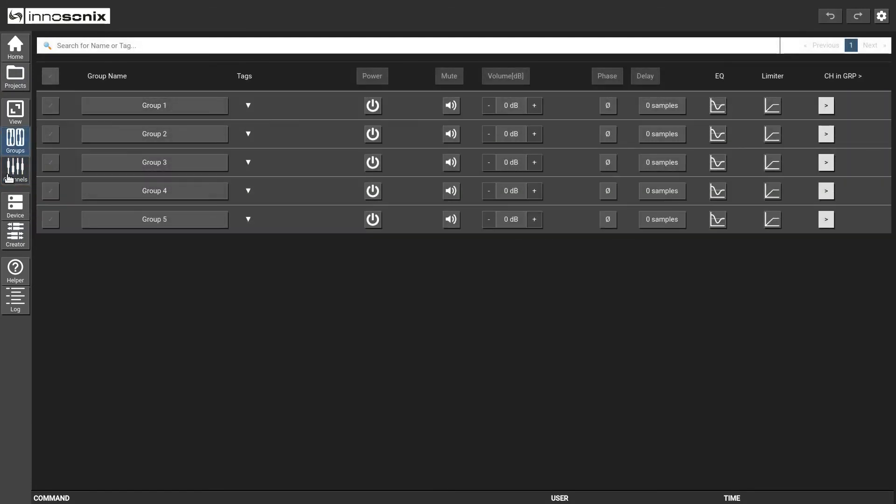
{"action": "left_click", "coordinate": [15, 89]}
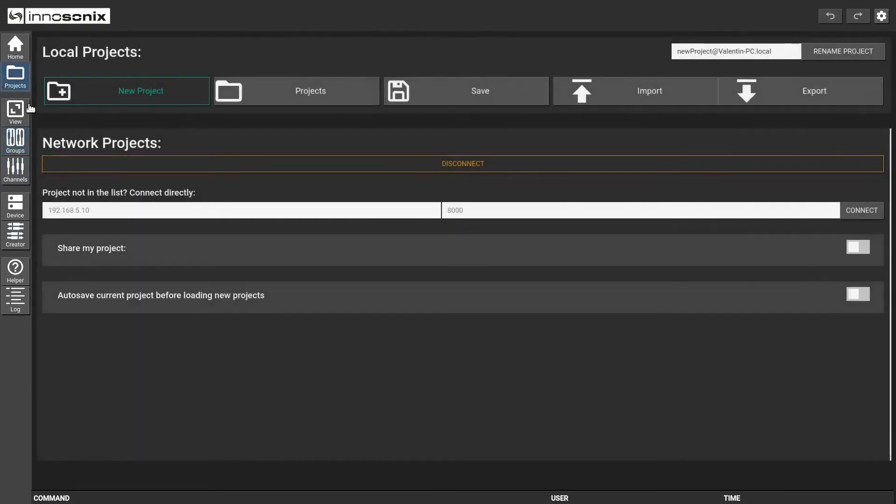
{"action": "left_click", "coordinate": [335, 102]}
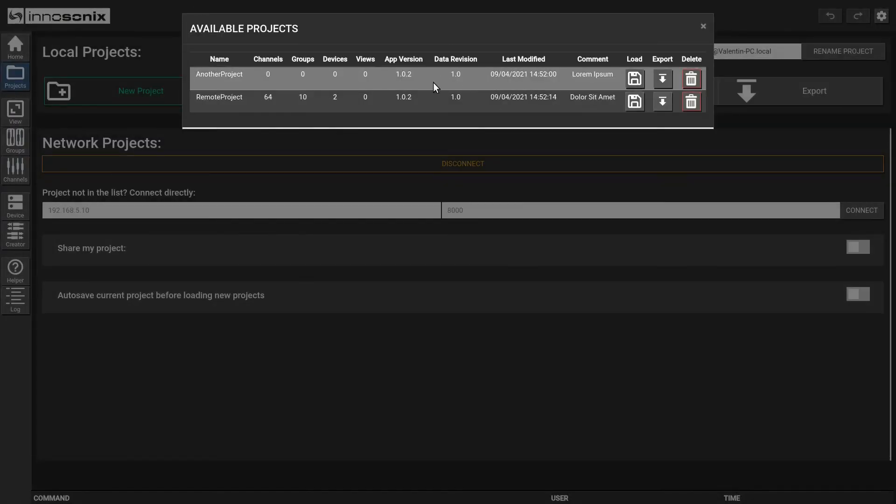
{"action": "left_click", "coordinate": [504, 149]}
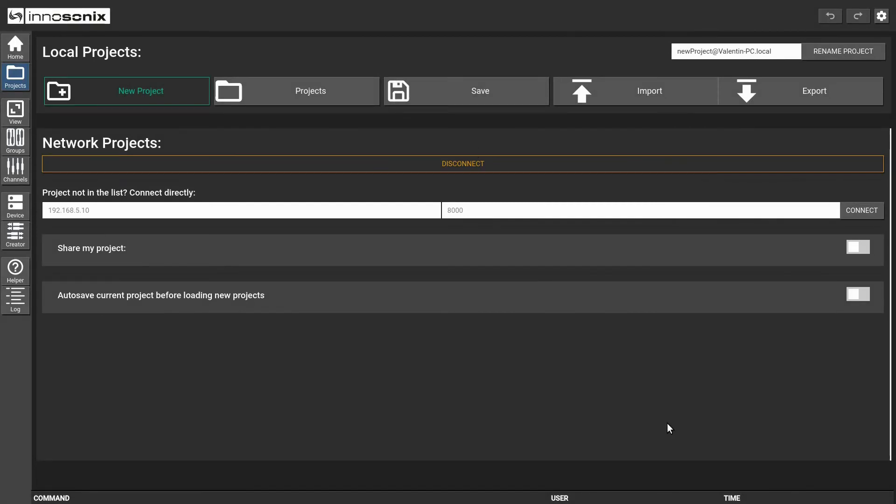
Import the recently used newProject .maxx file and choose to load the project after import
{"action": "left_click", "coordinate": [621, 98]}
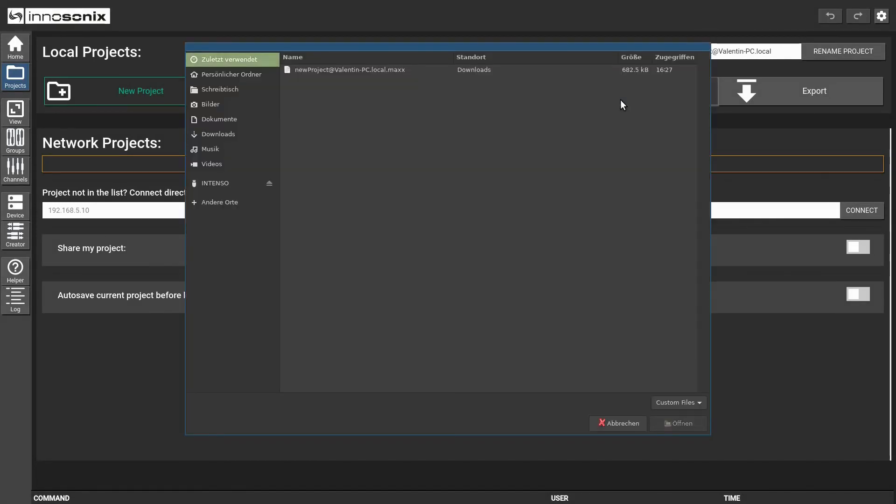
{"action": "left_click", "coordinate": [430, 70]}
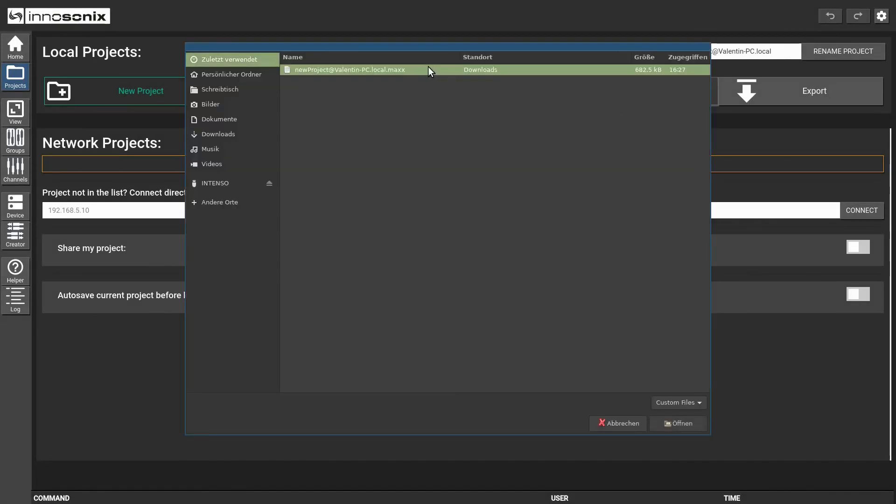
{"action": "left_click", "coordinate": [672, 424]}
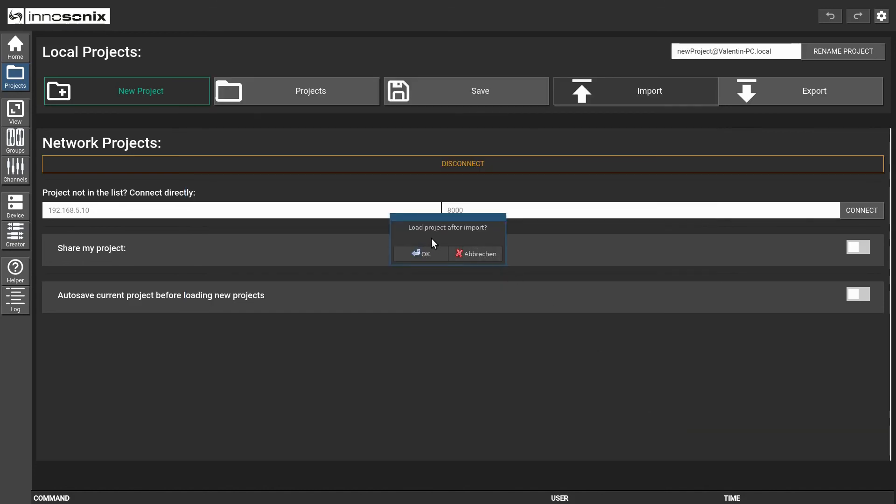
{"action": "left_click", "coordinate": [437, 253]}
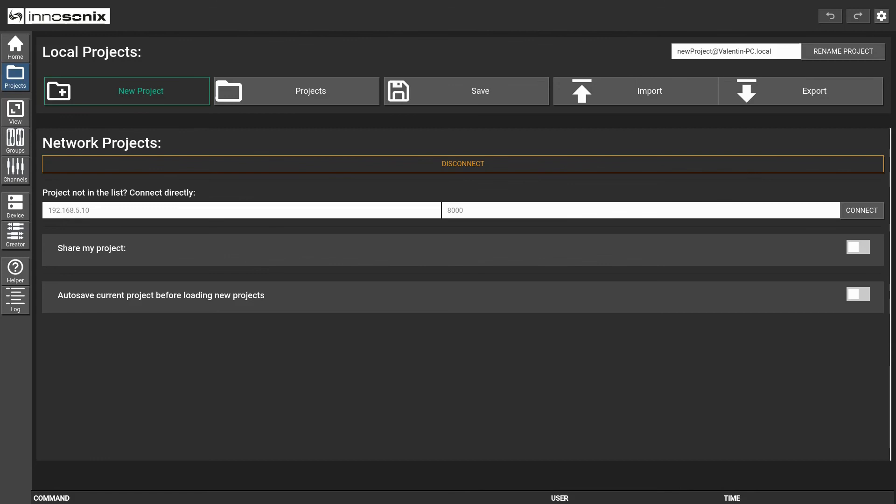
Export the connected project as a .maxx file to the Downloads folder under its suggested name
{"action": "left_click", "coordinate": [786, 101]}
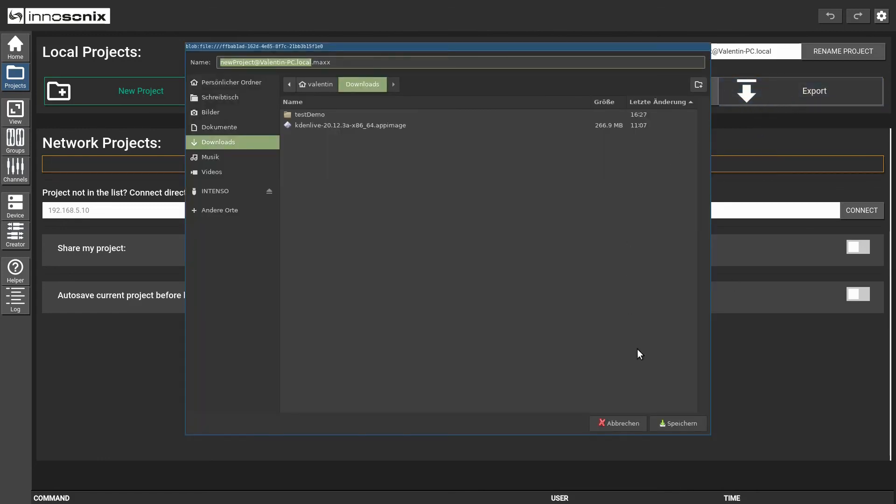
{"action": "left_click", "coordinate": [668, 424]}
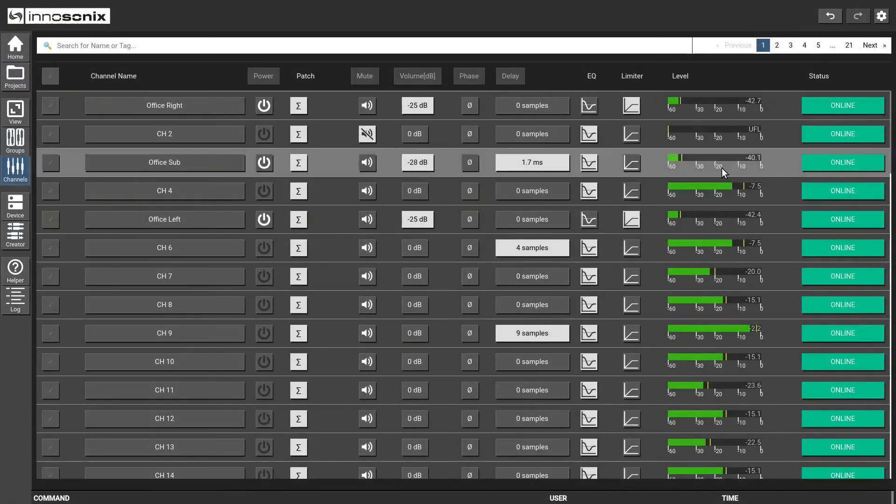
{"action": "scroll", "coordinate": [735, 190], "scroll_direction": "down", "scroll_amount": 3}
{"action": "scroll", "coordinate": [737, 193], "scroll_direction": "up", "scroll_amount": 2}
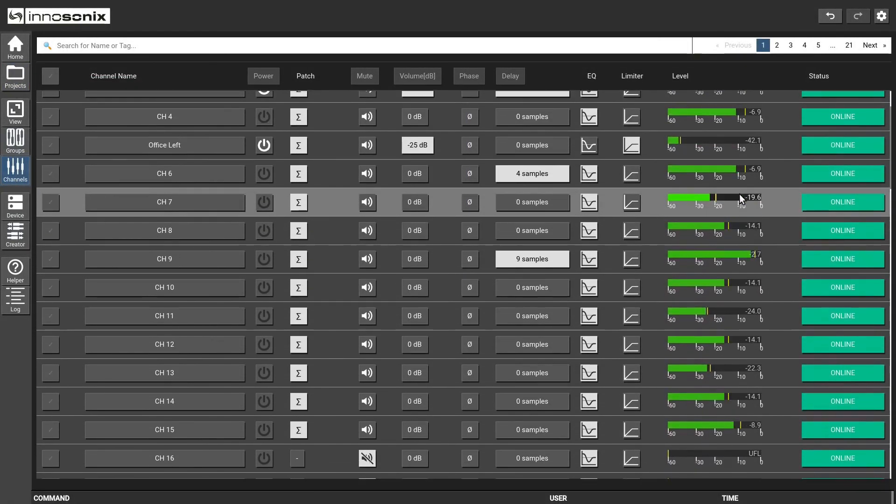
{"action": "scroll", "coordinate": [741, 194], "scroll_direction": "up", "scroll_amount": 3}
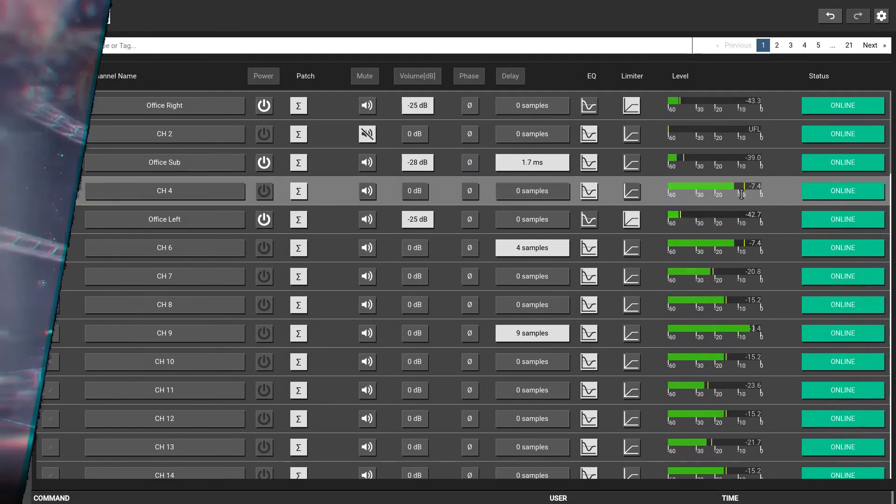